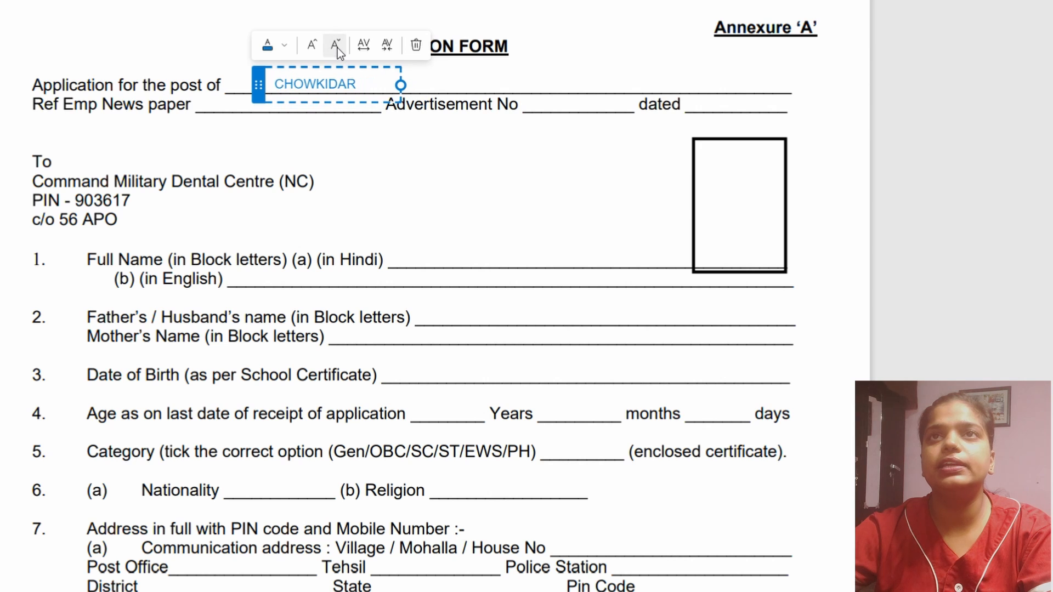
# - Add the text "EMPLOYMENT NEWS" on the Ref Emp News paper line and align it with the blank
pyautogui.click(235, 139)
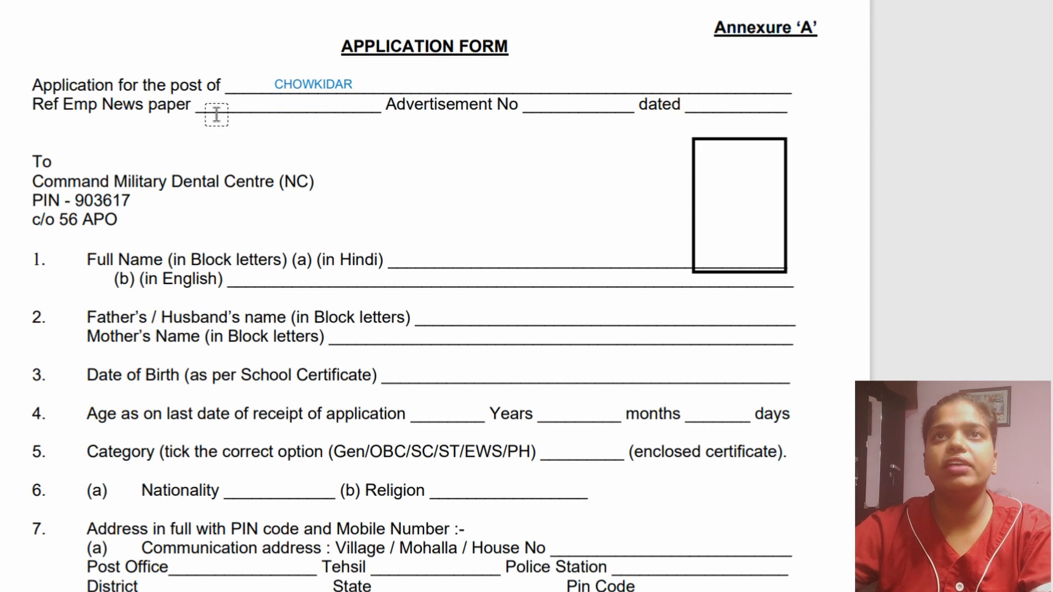
pyautogui.click(219, 108)
pyautogui.write('EMPLOYME')
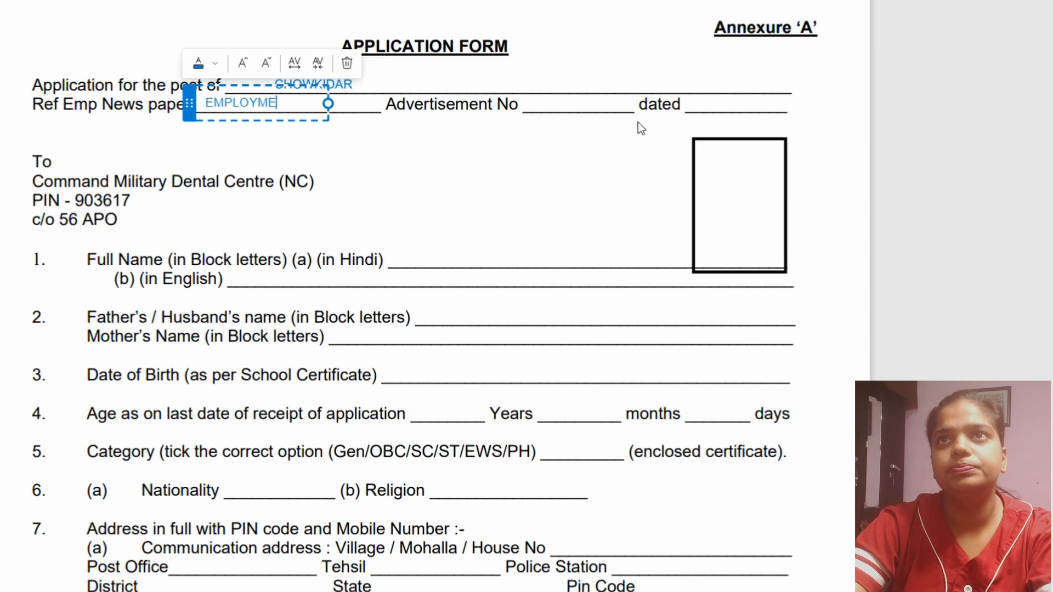
pyautogui.write('NT NEWS')
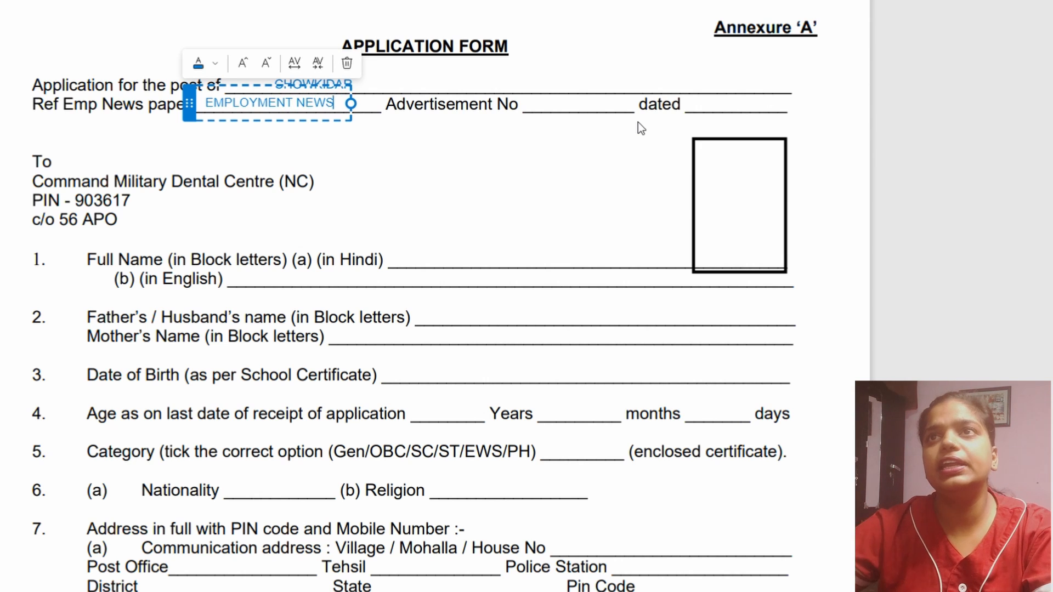
pyautogui.moveTo(196, 102); pyautogui.dragTo(205, 105)
pyautogui.click(714, 116)
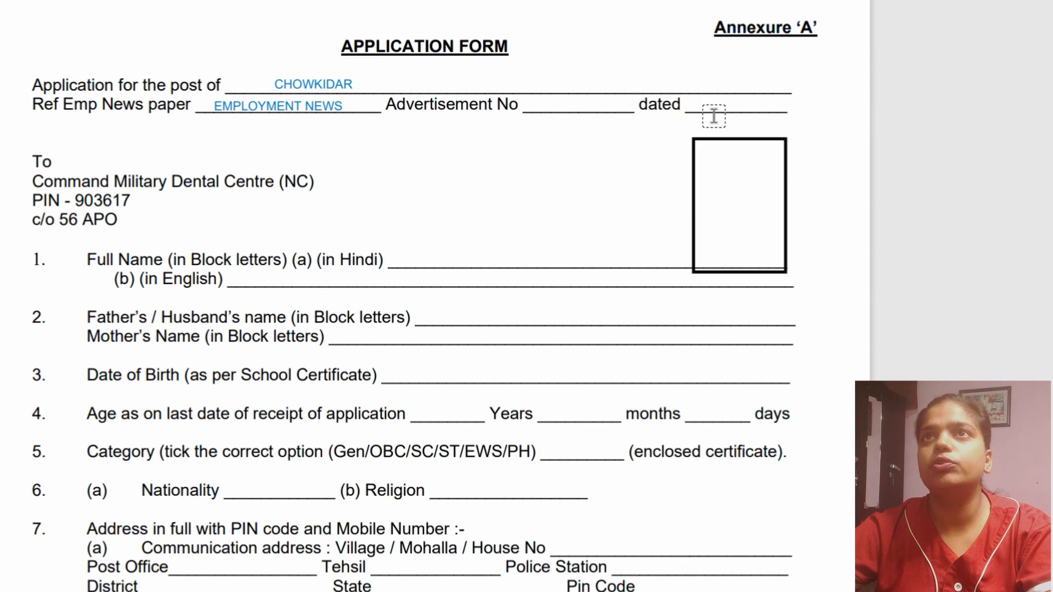
# - Add the text "2JULY - 8 JULY 2022" on the dated blank beside Advertisement No
pyautogui.click(713, 115)
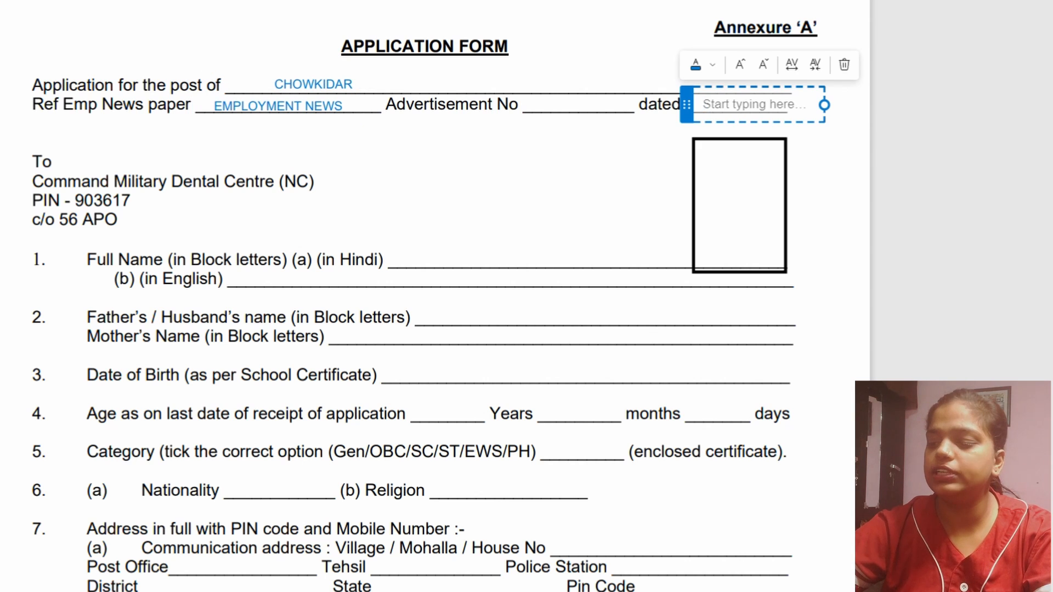
pyautogui.write('2JUL')
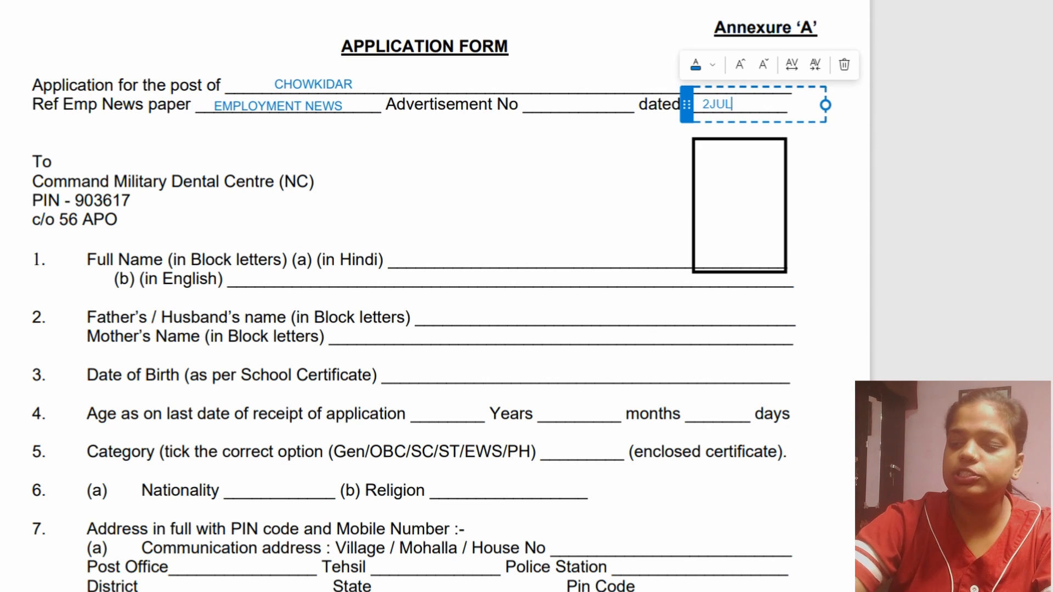
pyautogui.write('Y - 8 JULY')
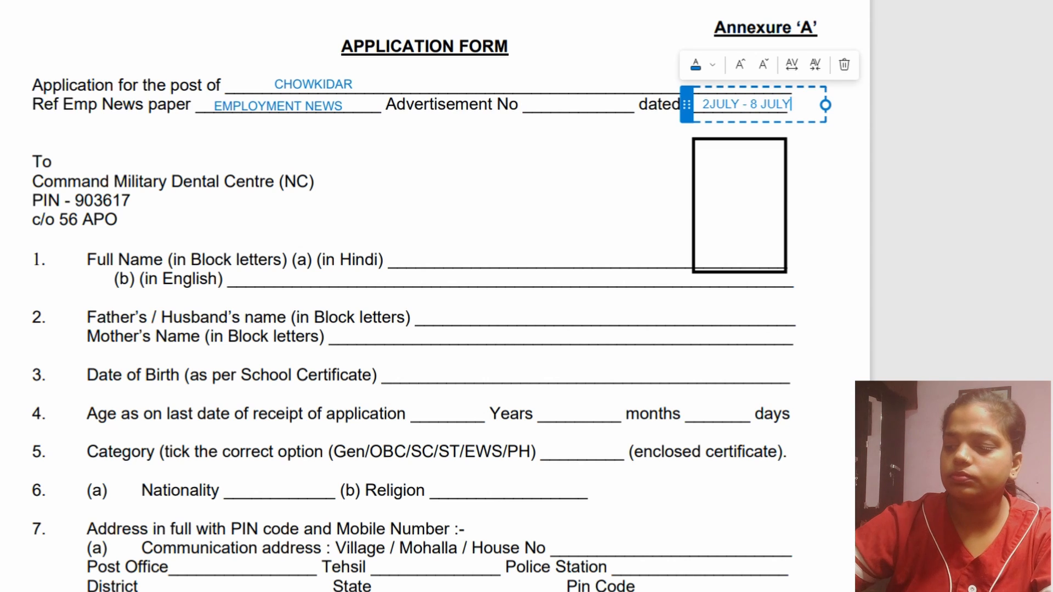
pyautogui.write(' 2022')
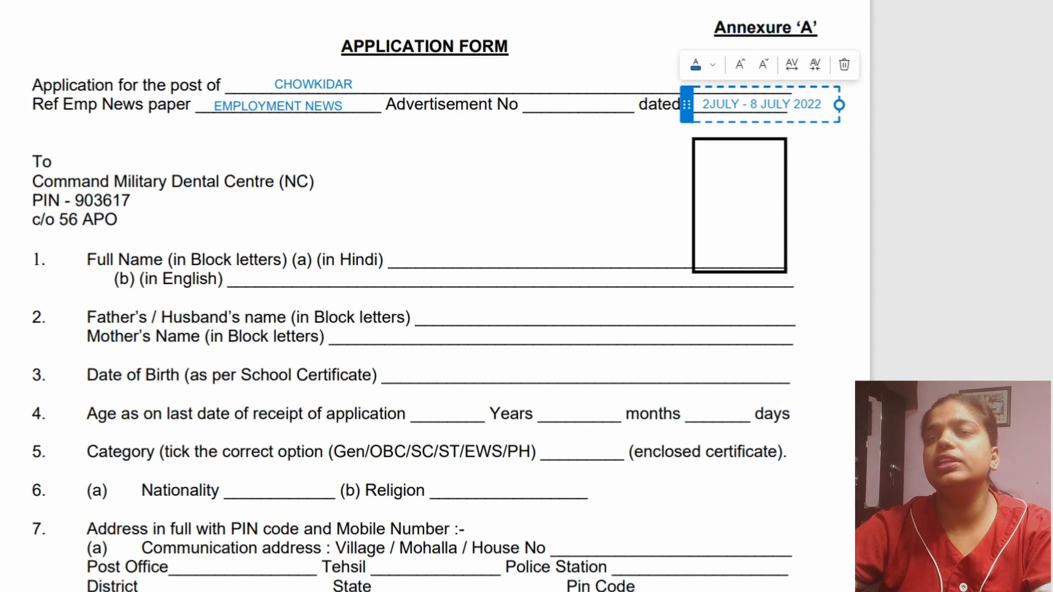
pyautogui.click(545, 123)
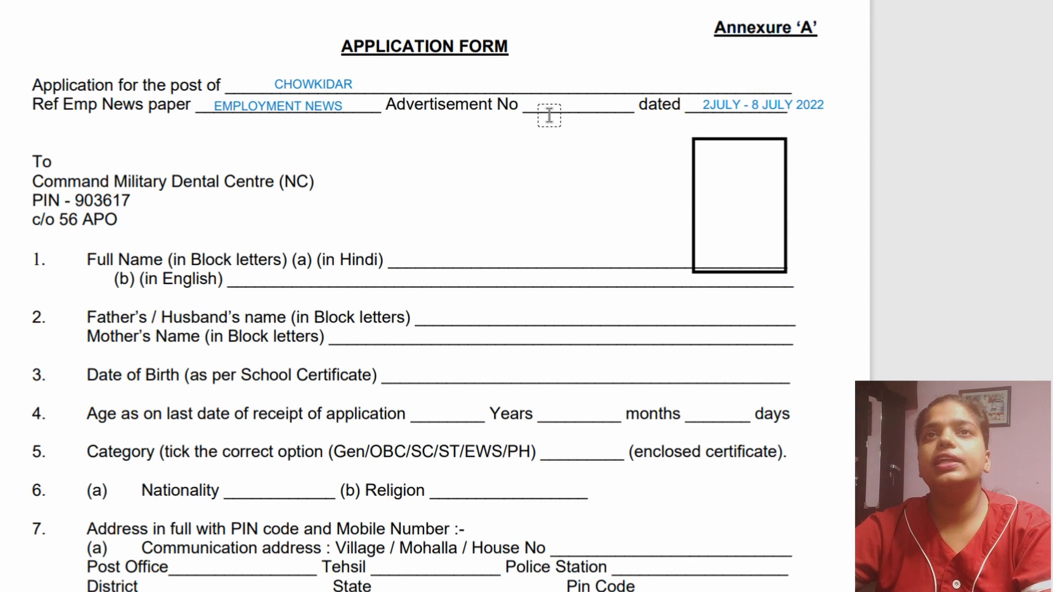
# - Draw freehand check marks on item 1, Full Name, and on its part (b) in English
pyautogui.scroll(-2, 111, 285)
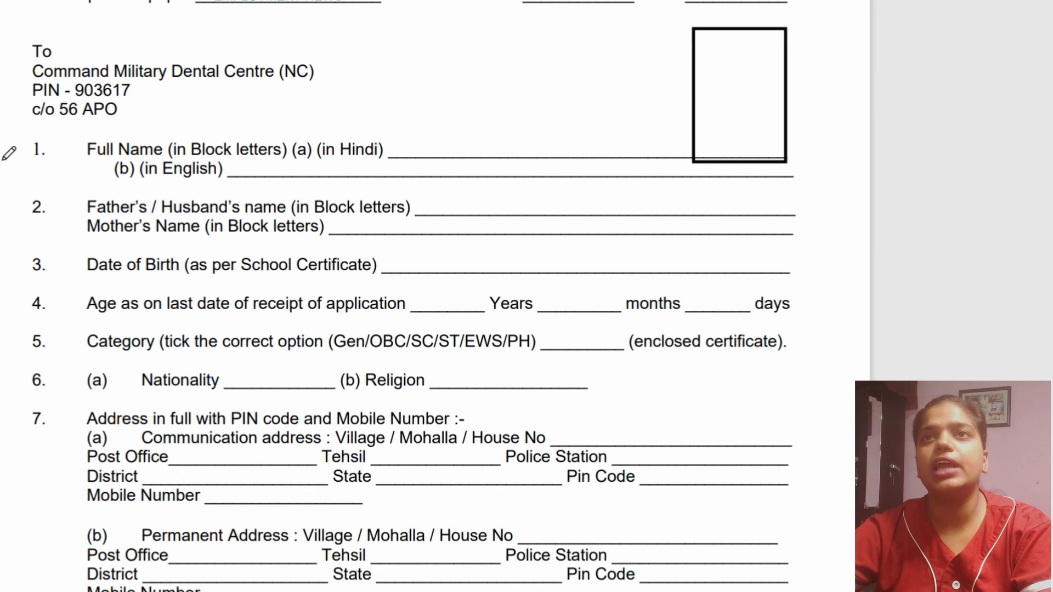
pyautogui.moveTo(6, 147); pyautogui.dragTo(100, 117)
pyautogui.moveTo(115, 177); pyautogui.dragTo(157, 175)
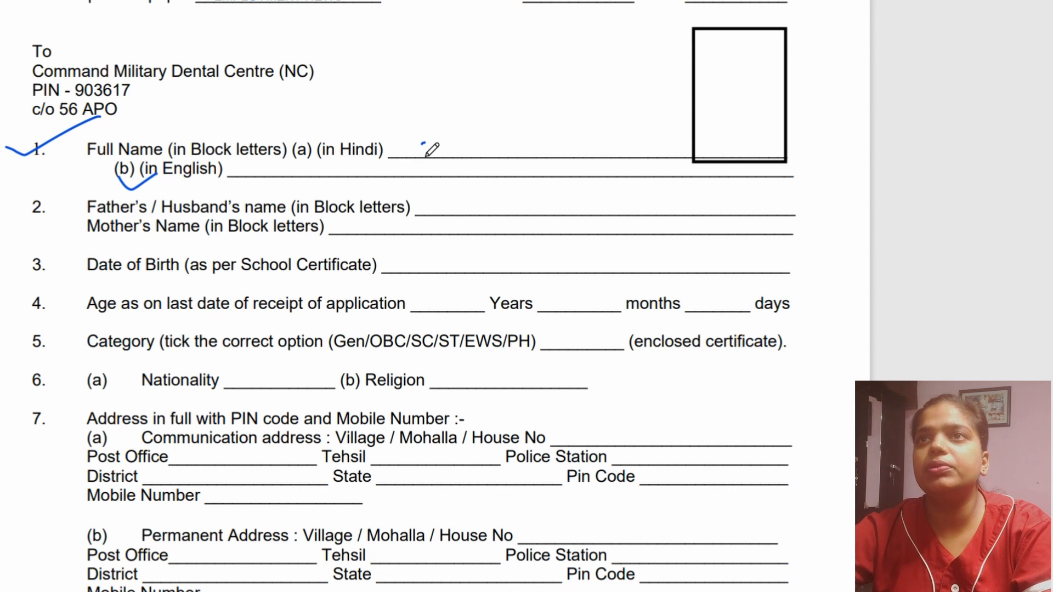
# - Handwrite the applicant's full name on the Hindi line and add it as capitalised text on the English line
pyautogui.moveTo(421, 144)
pyautogui.mouseDown()
pyautogui.moveTo(463, 164)
pyautogui.moveTo(472, 152)
pyautogui.moveTo(469, 162)
pyautogui.moveTo(445, 155)
pyautogui.moveTo(472, 144)
pyautogui.moveTo(470, 158)
pyautogui.moveTo(516, 146)
pyautogui.moveTo(538, 156)
pyautogui.moveTo(518, 131)
pyautogui.moveTo(533, 158)
pyautogui.moveTo(558, 144)
pyautogui.moveTo(548, 157)
pyautogui.moveTo(557, 160)
pyautogui.moveTo(505, 149)
pyautogui.moveTo(576, 141)
pyautogui.mouseUp()
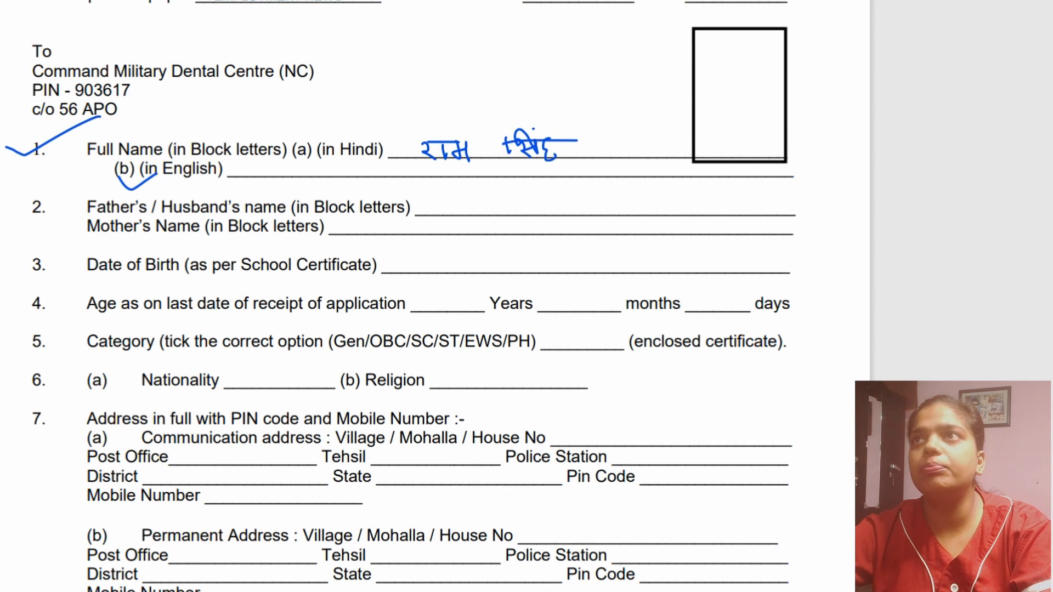
pyautogui.click(269, 176)
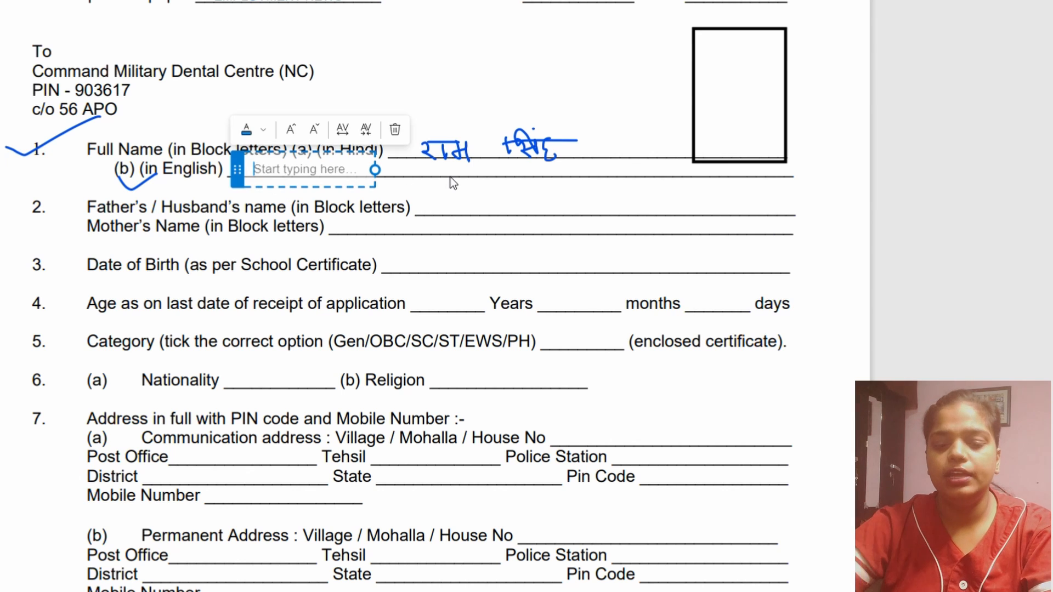
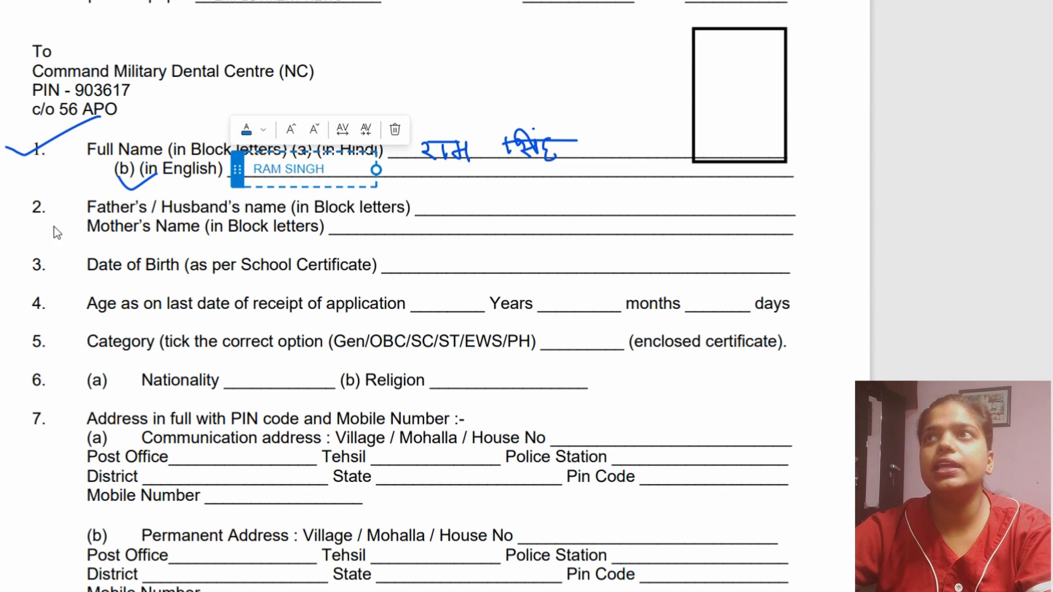
pyautogui.press('Escape')
# - Draw check marks on item 2, Father's and Mother's Name, and underline "letters" in the mother's name line
pyautogui.moveTo(1, 237); pyautogui.dragTo(47, 201)
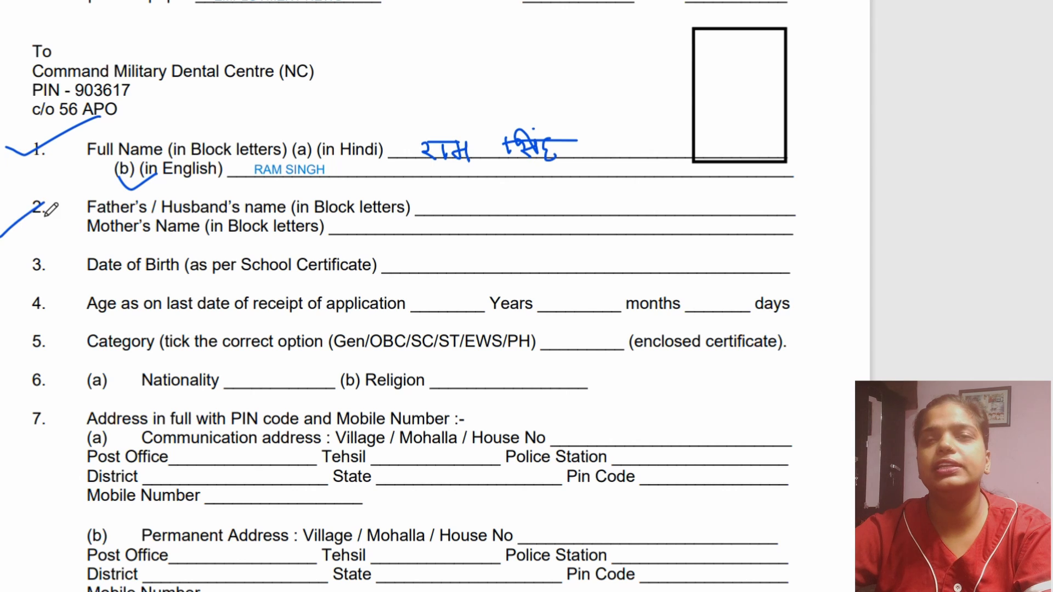
pyautogui.moveTo(131, 193); pyautogui.dragTo(161, 189)
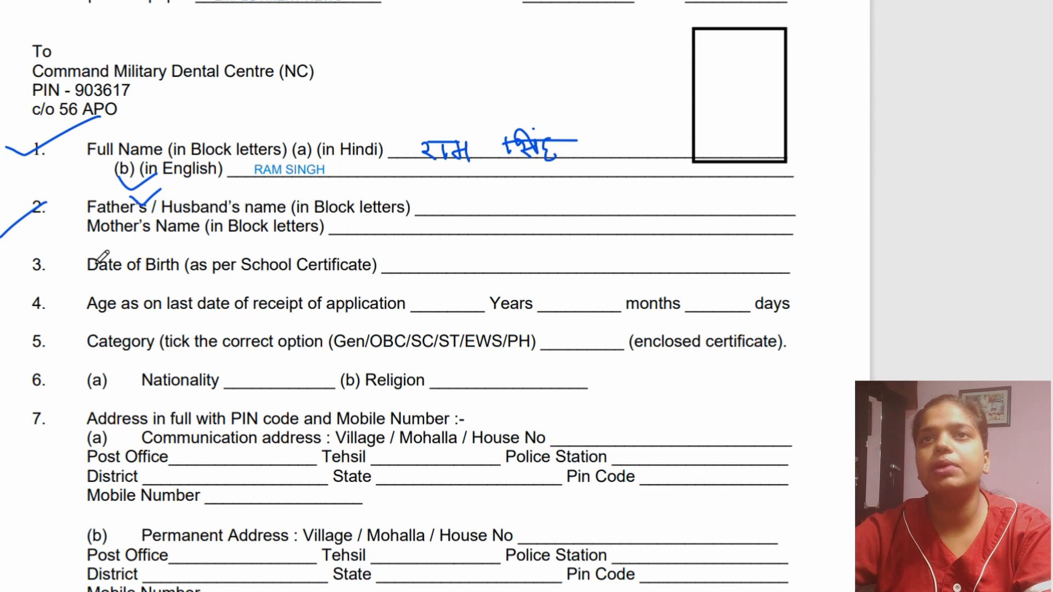
pyautogui.moveTo(122, 242); pyautogui.dragTo(207, 214)
pyautogui.moveTo(257, 241); pyautogui.dragTo(310, 240)
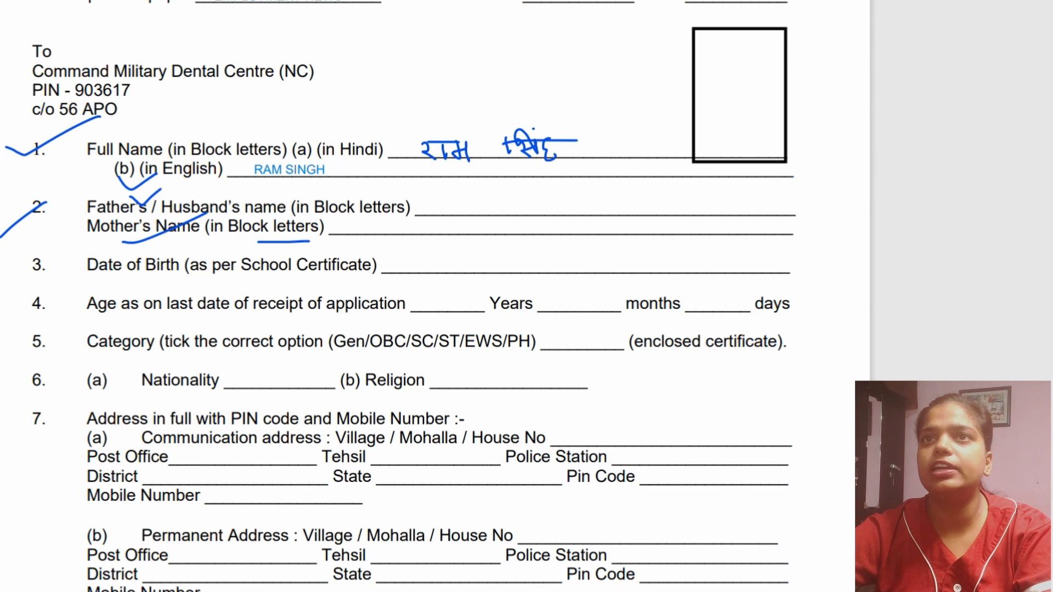
# - Add the father's name in block letters on the Father's / Husband's name line
pyautogui.click(447, 222)
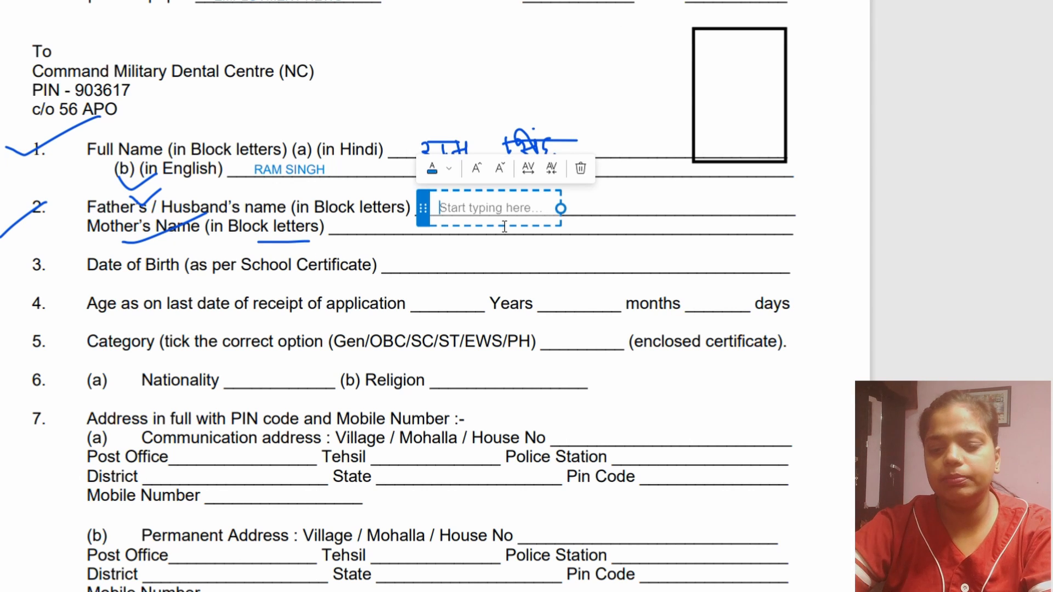
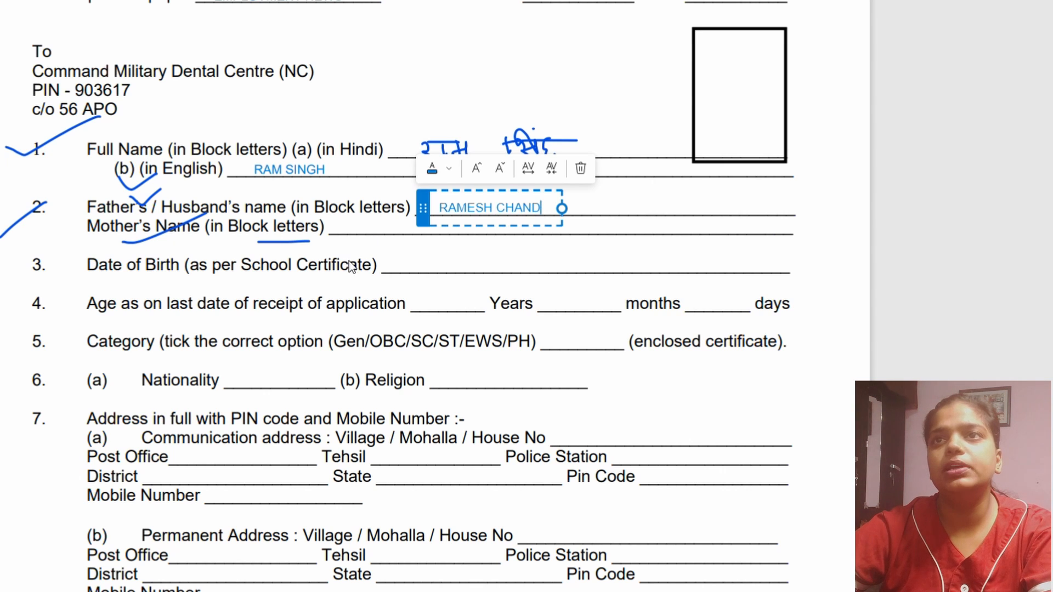
pyautogui.click(351, 266)
# - Add the mother's name in block letters on the Mother's Name line
pyautogui.click(367, 239)
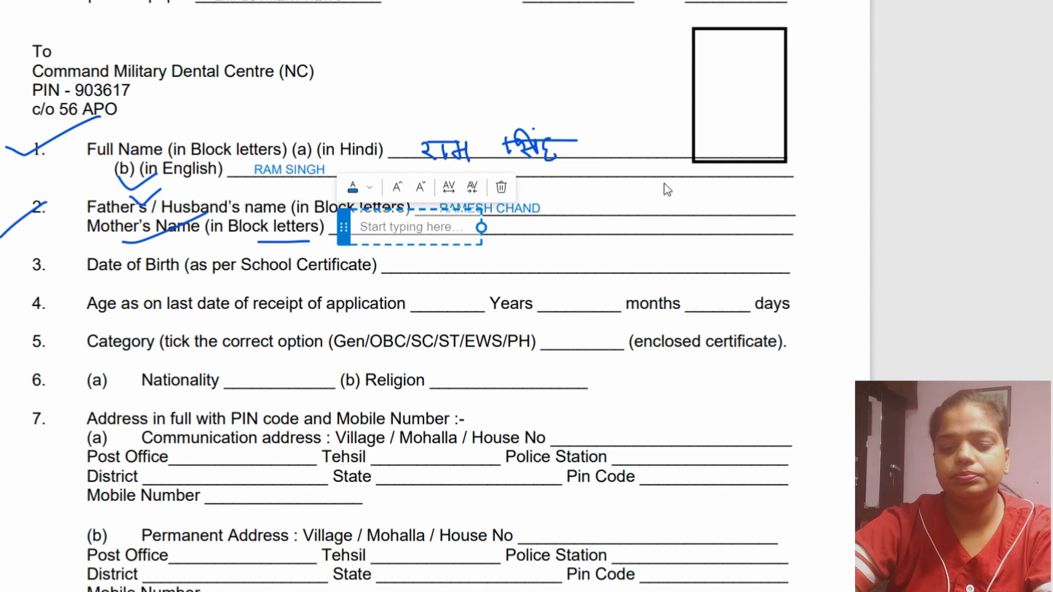
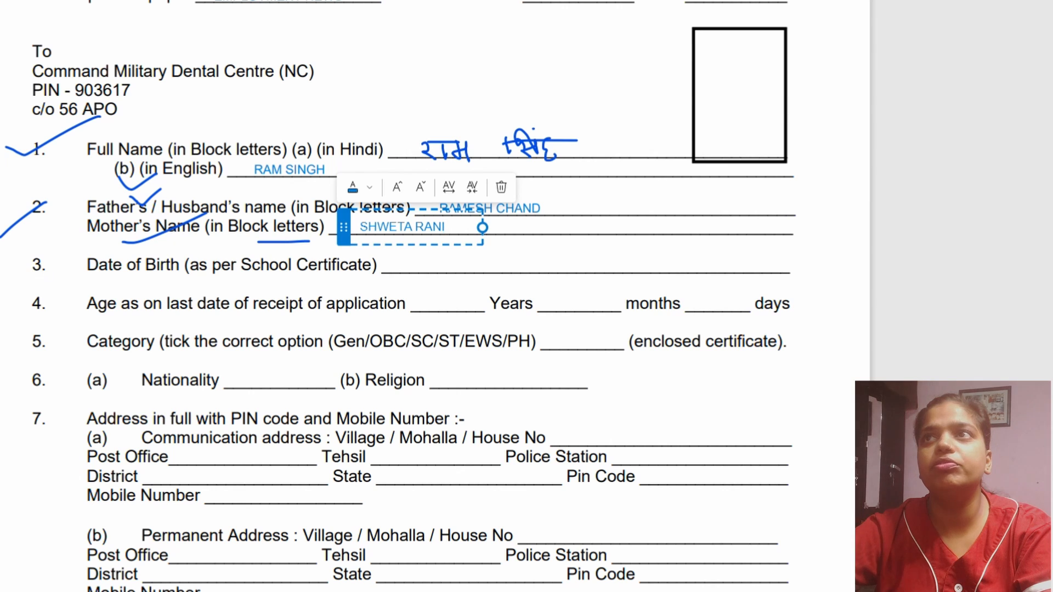
pyautogui.click(301, 220)
# - Draw a check mark on item 3, underline "per School Certificate", and sketch an arrowhead in the margin beside the item
pyautogui.moveTo(19, 270); pyautogui.dragTo(86, 252)
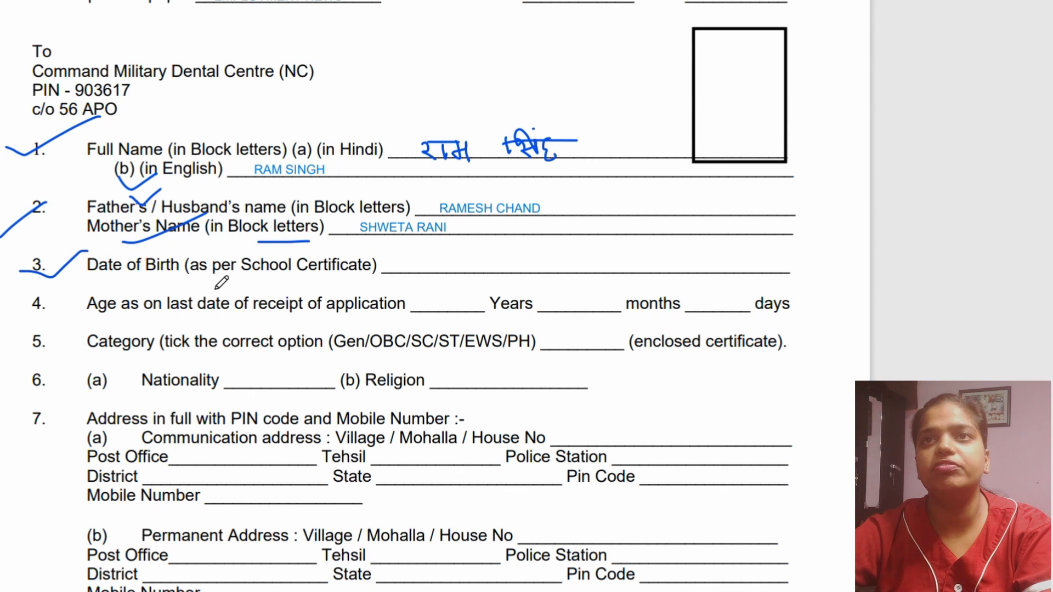
pyautogui.moveTo(214, 277); pyautogui.dragTo(327, 279)
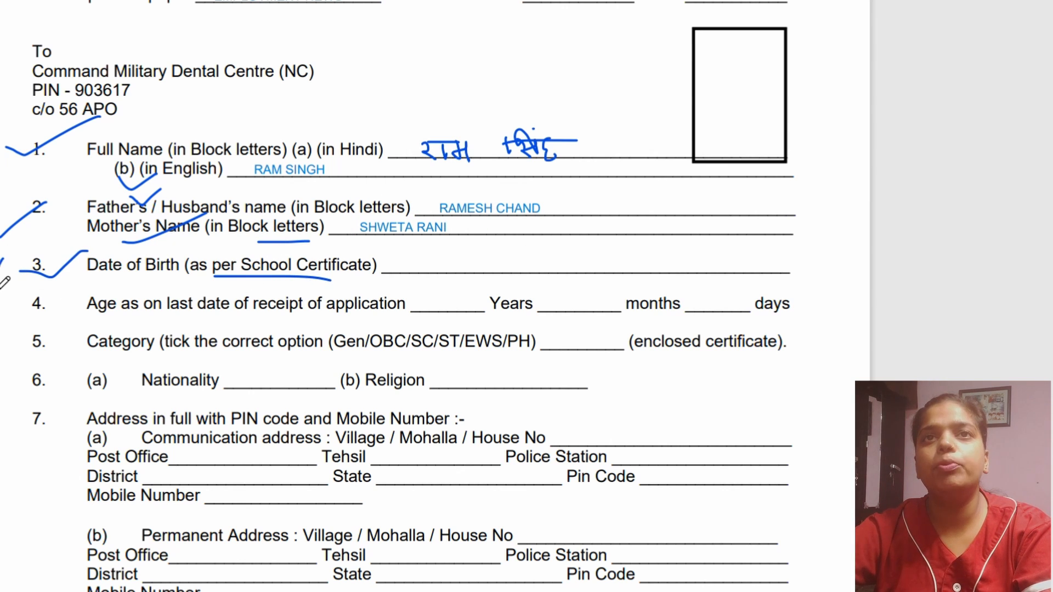
pyautogui.moveTo(12, 265); pyautogui.dragTo(6, 276)
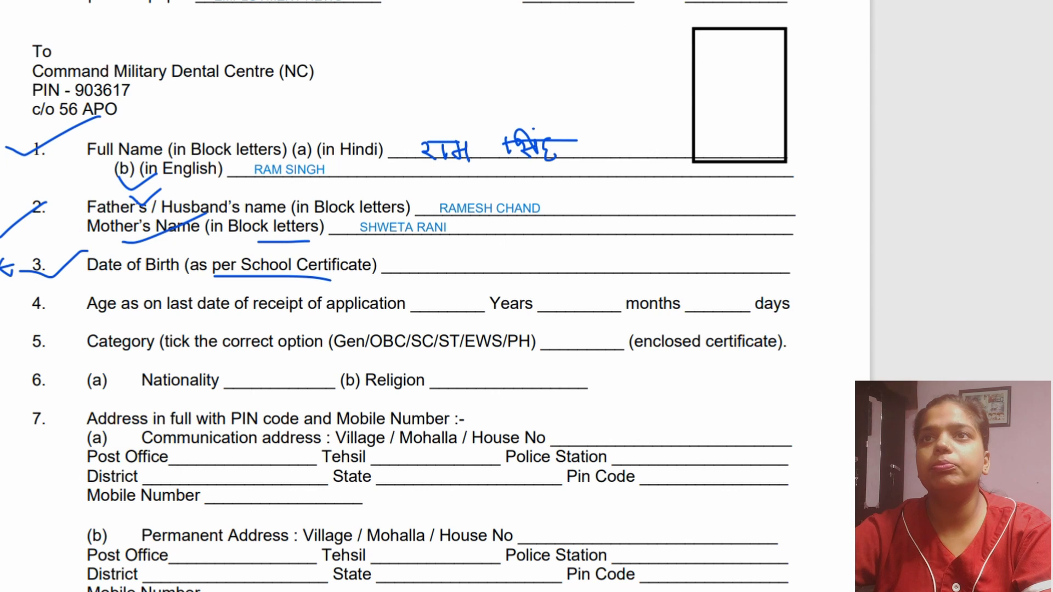
# - Add the applicant's date of birth as text on the Date of Birth line
pyautogui.click(399, 268)
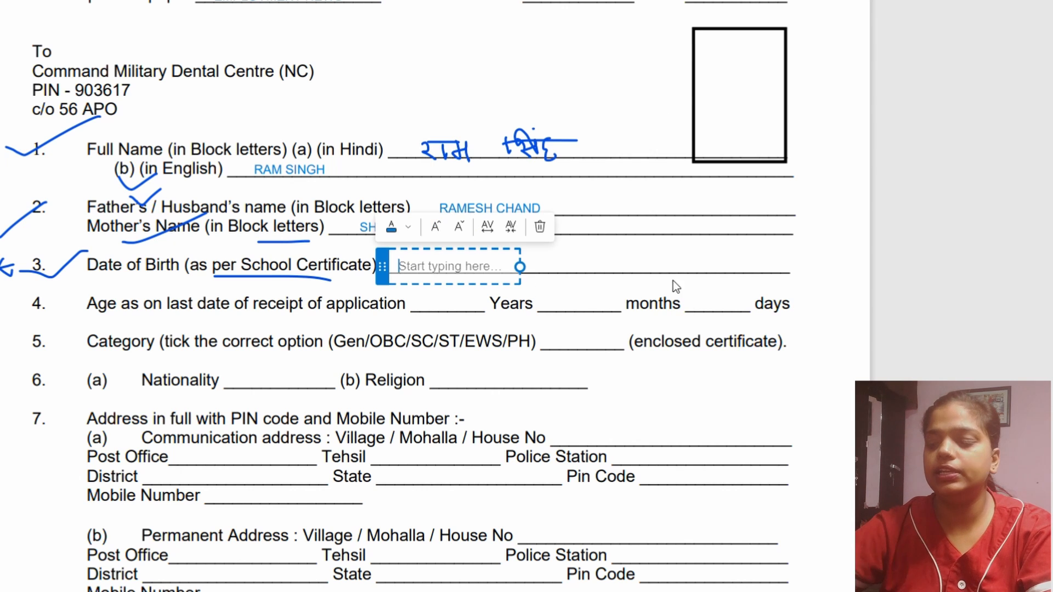
pyautogui.write('25')
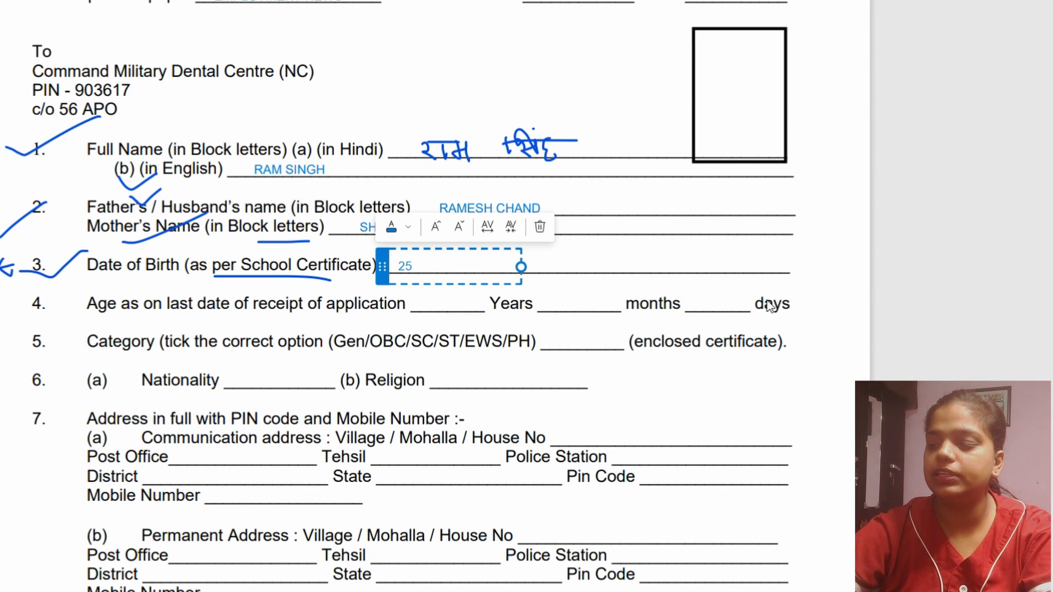
pyautogui.write('-06-200')
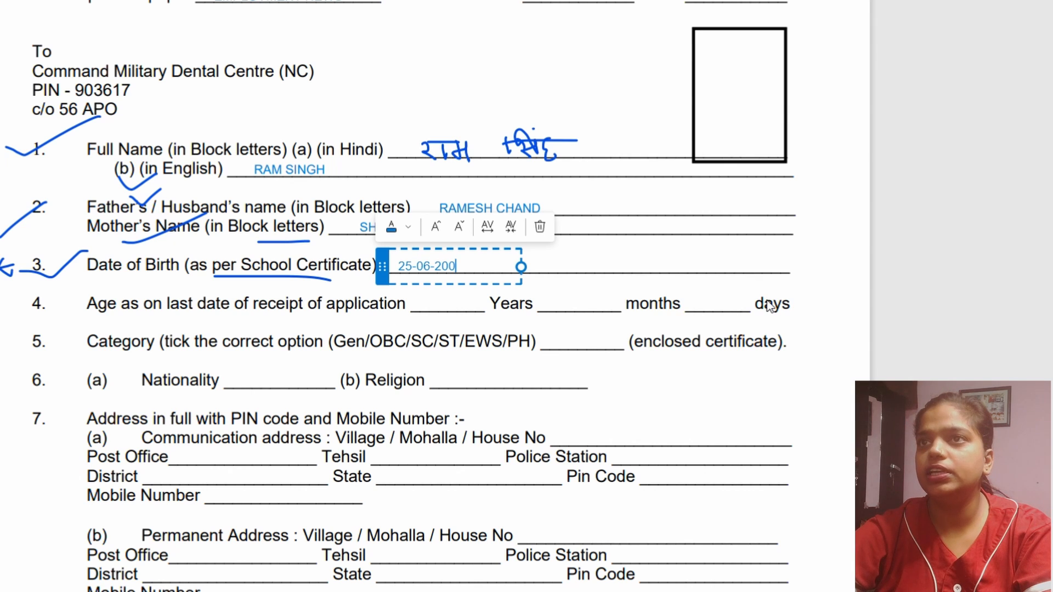
pyautogui.write('3')
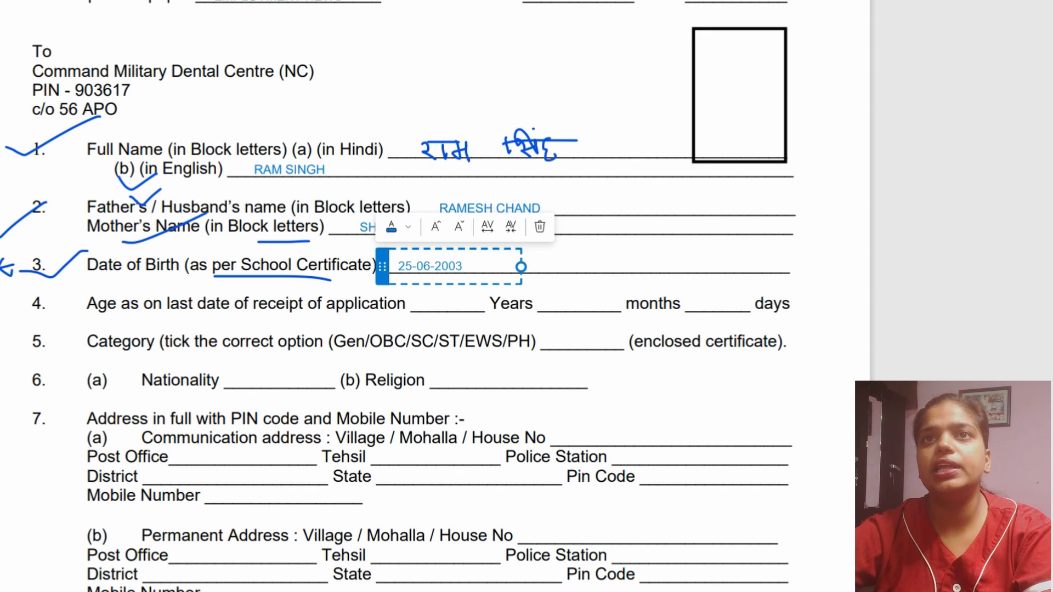
pyautogui.press('Escape')
# - Draw a check mark on item 4 and fill in the age as 22 years, 1 month and 10 days
pyautogui.moveTo(23, 308); pyautogui.dragTo(68, 299)
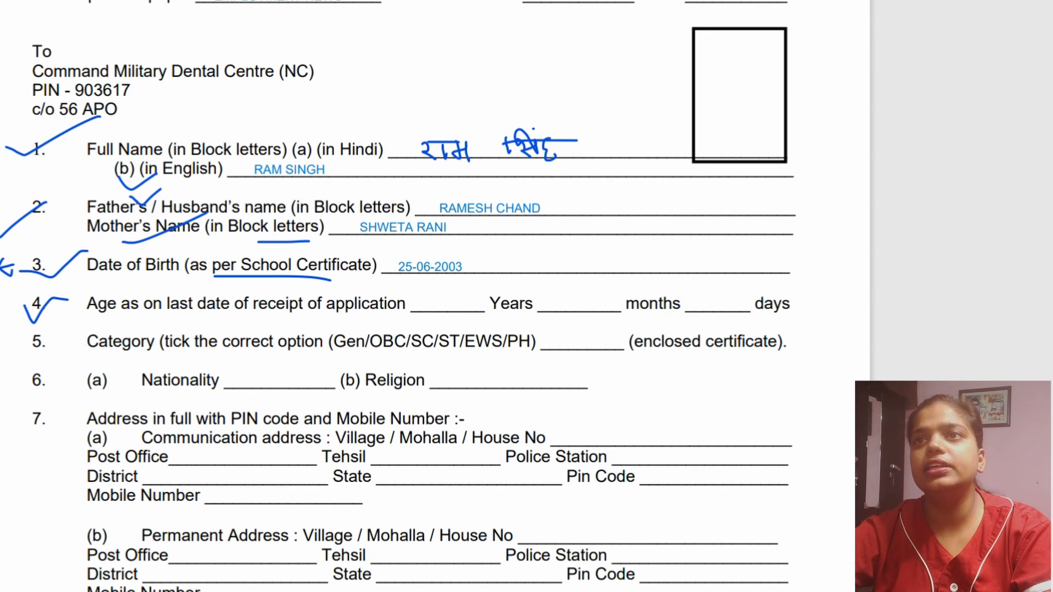
pyautogui.click(438, 306)
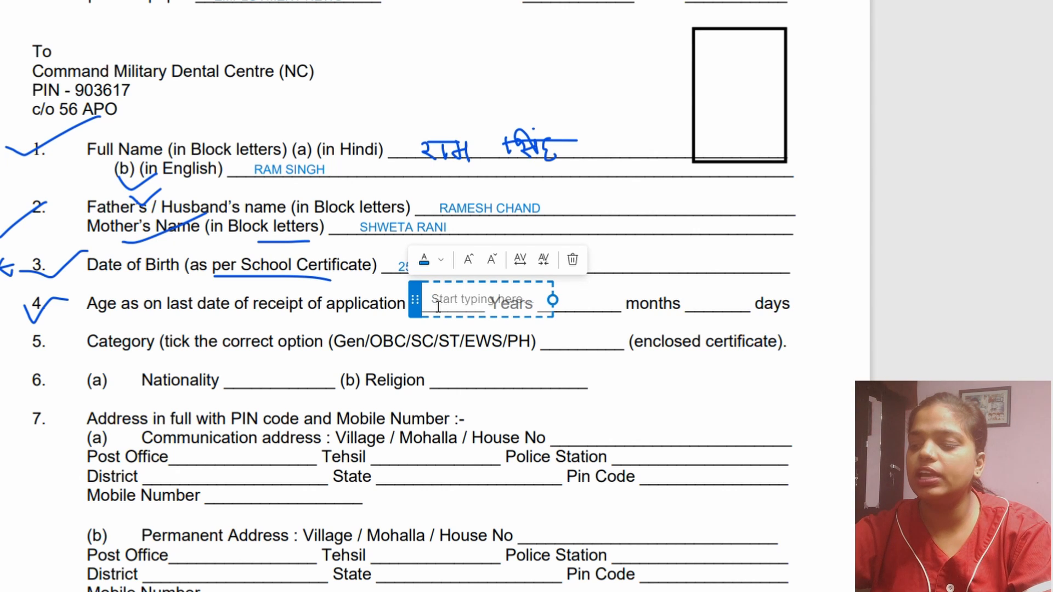
pyautogui.write('2')
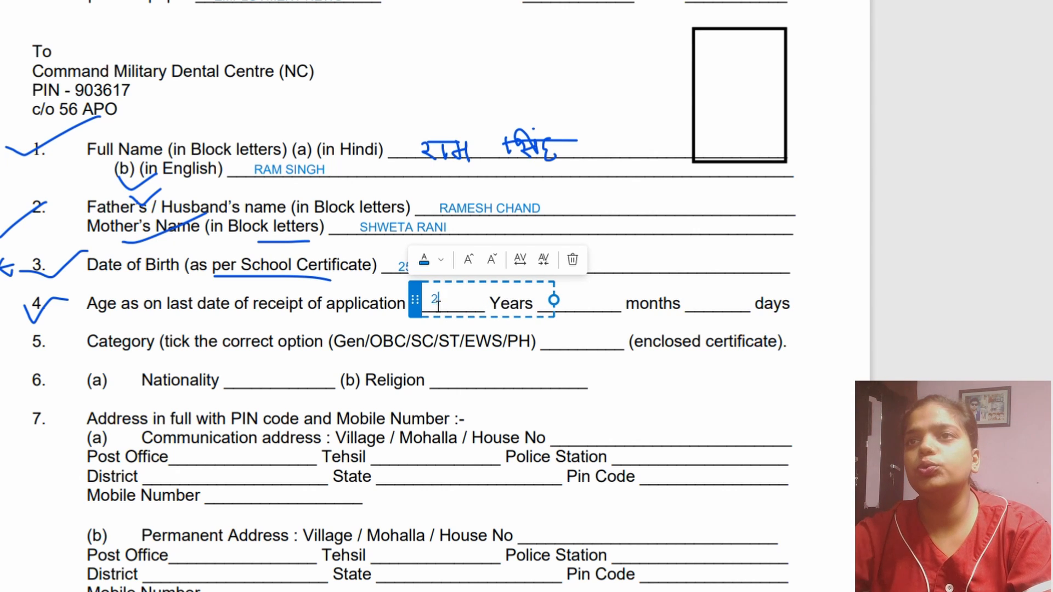
pyautogui.write('2')
pyautogui.click(625, 343)
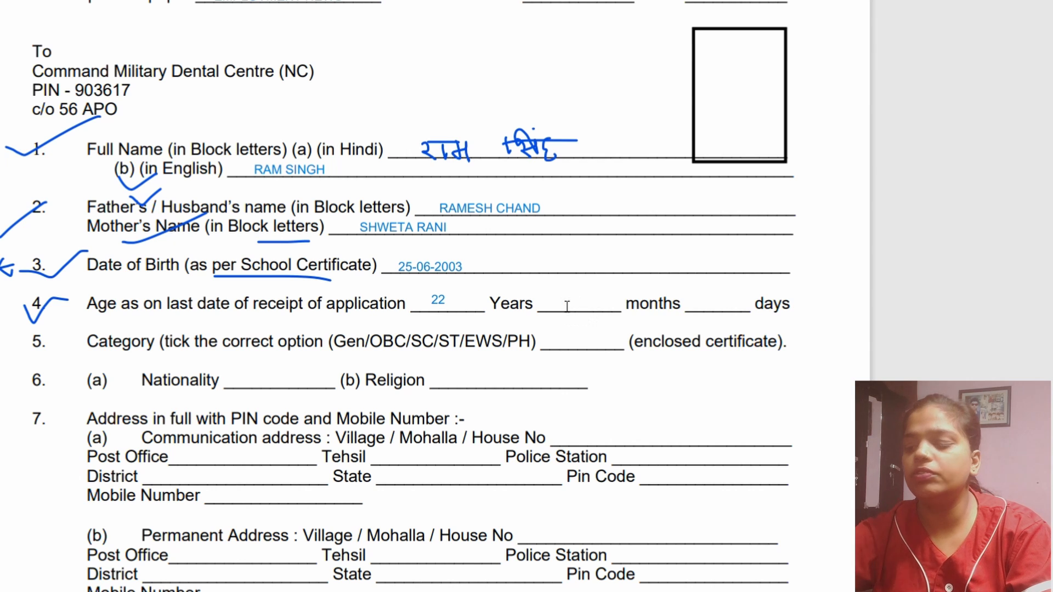
pyautogui.click(567, 305)
pyautogui.write('1')
pyautogui.click(715, 321)
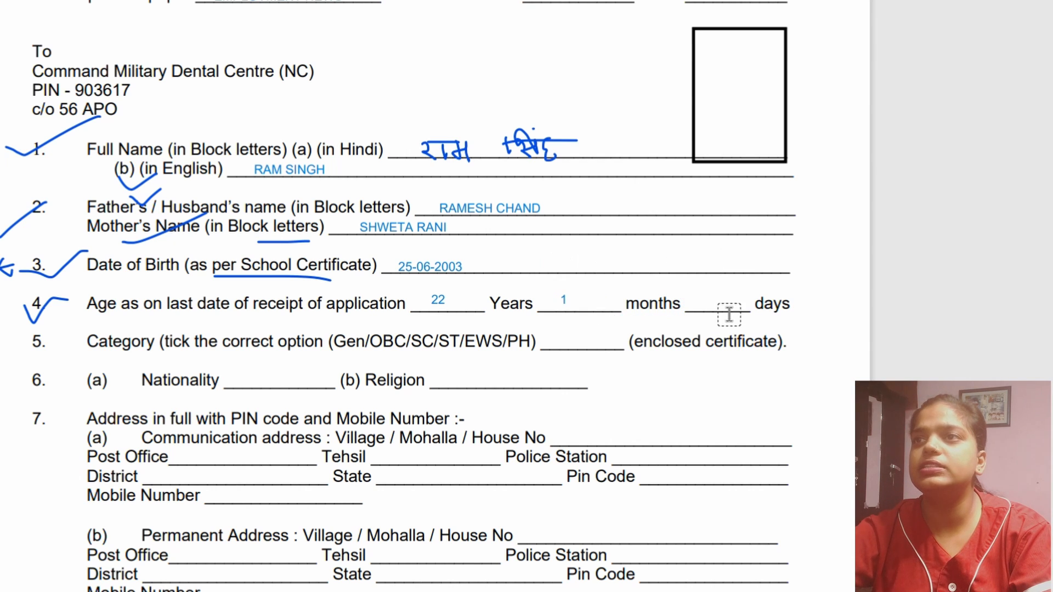
pyautogui.click(702, 307)
pyautogui.write('10')
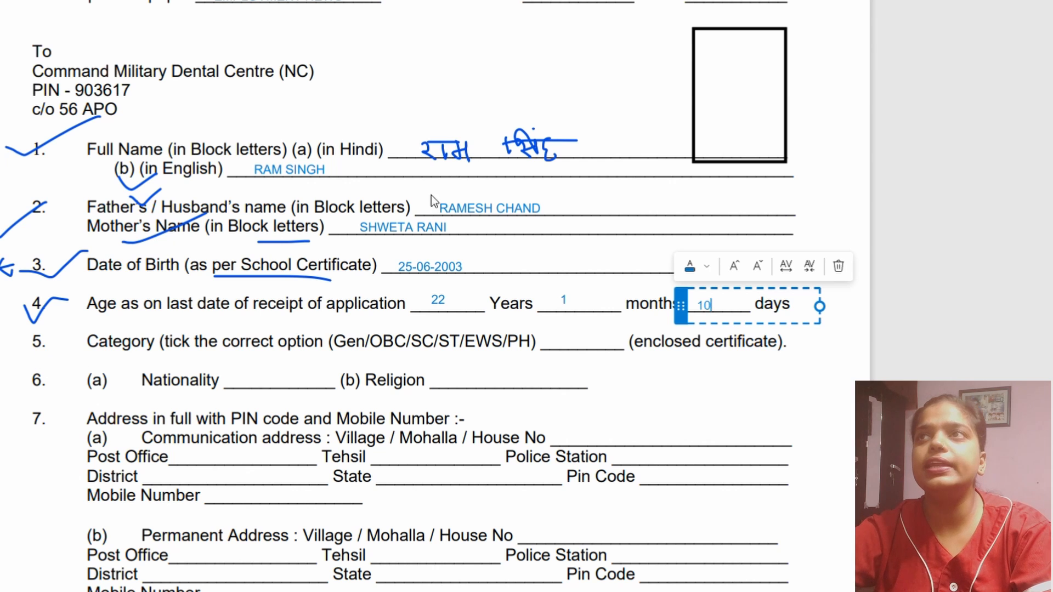
pyautogui.click(410, 187)
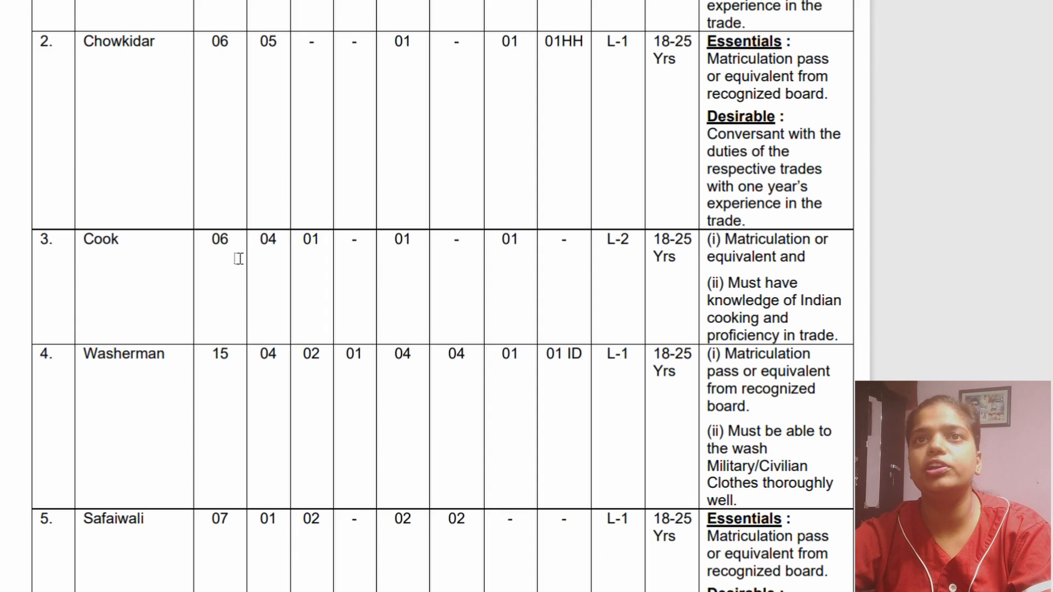
# - In the vacancy table's Chowkidar row, draw check marks under the post name and 05, and circle 06 and the first 01
pyautogui.scroll(3, 242, 262)
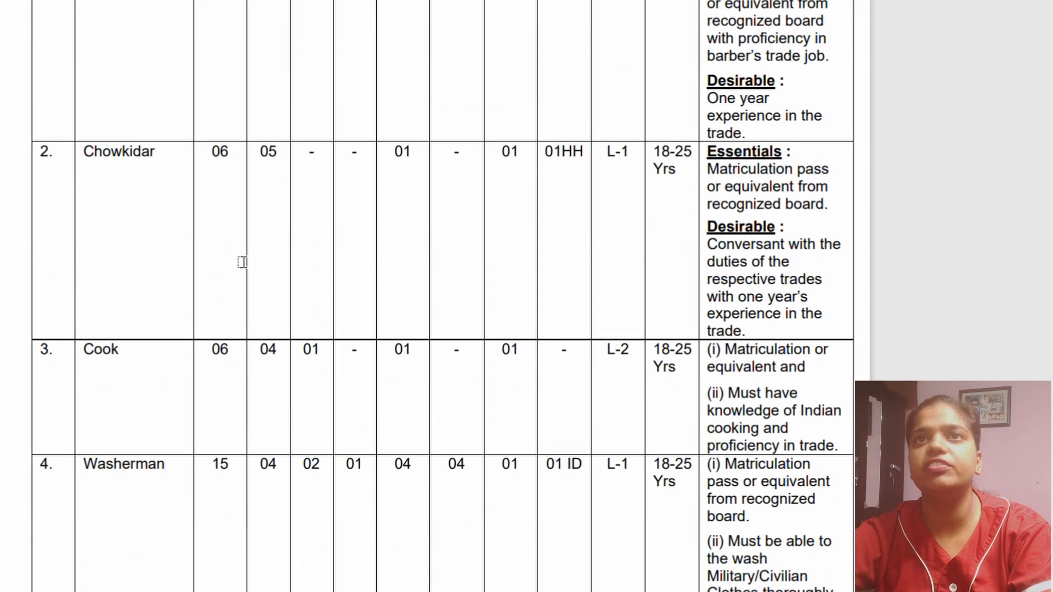
pyautogui.scroll(5, 242, 262)
pyautogui.scroll(-7, 225, 430)
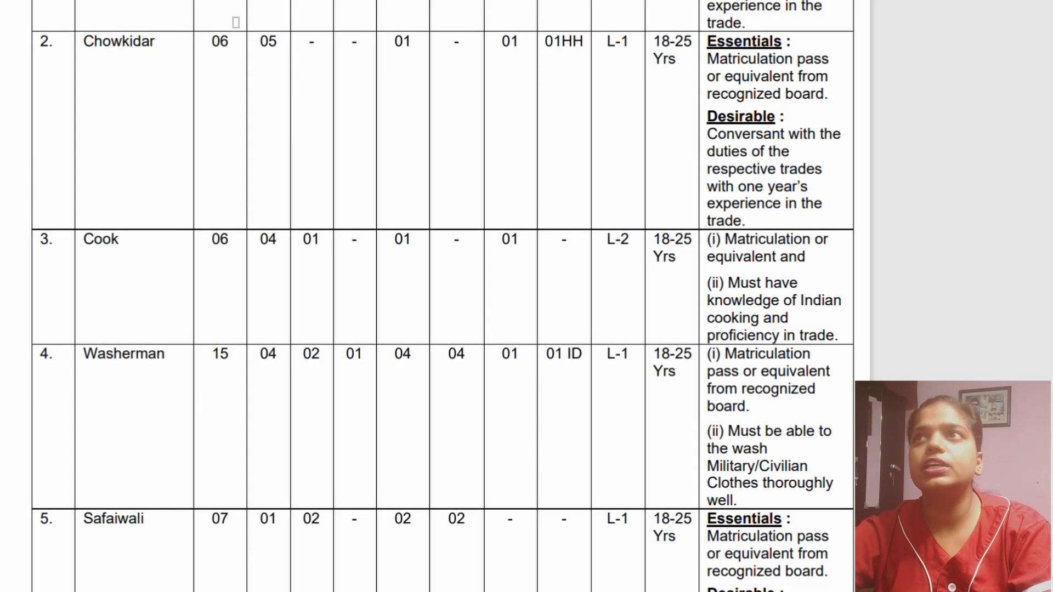
pyautogui.moveTo(57, 67)
pyautogui.mouseDown()
pyautogui.moveTo(88, 87)
pyautogui.moveTo(178, 53)
pyautogui.moveTo(296, 48)
pyautogui.mouseUp()
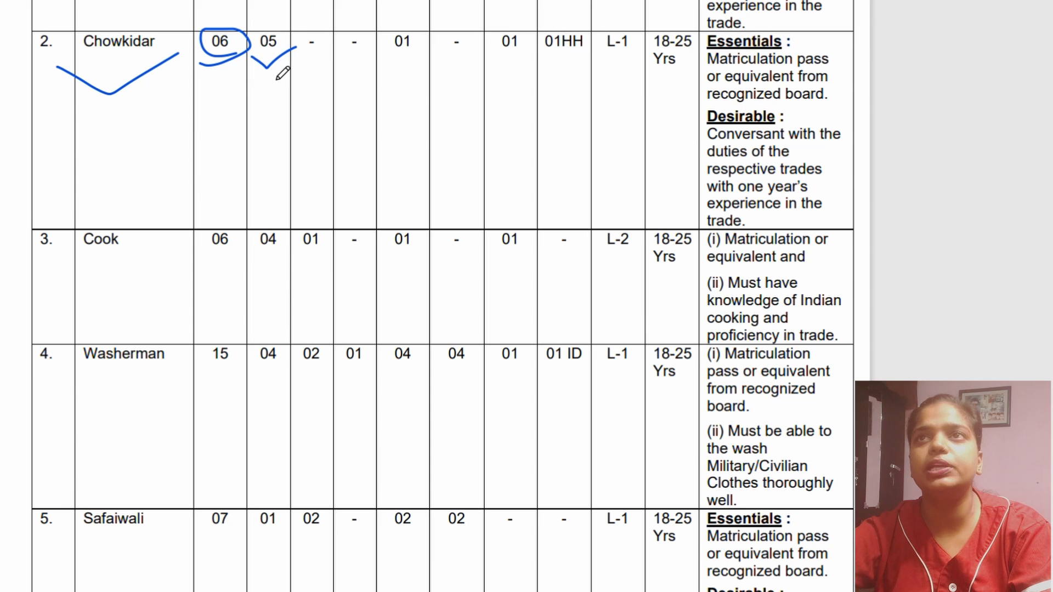
pyautogui.moveTo(406, 60)
pyautogui.mouseDown()
pyautogui.moveTo(437, 43)
pyautogui.moveTo(377, 63)
pyautogui.moveTo(417, 61)
pyautogui.mouseUp()
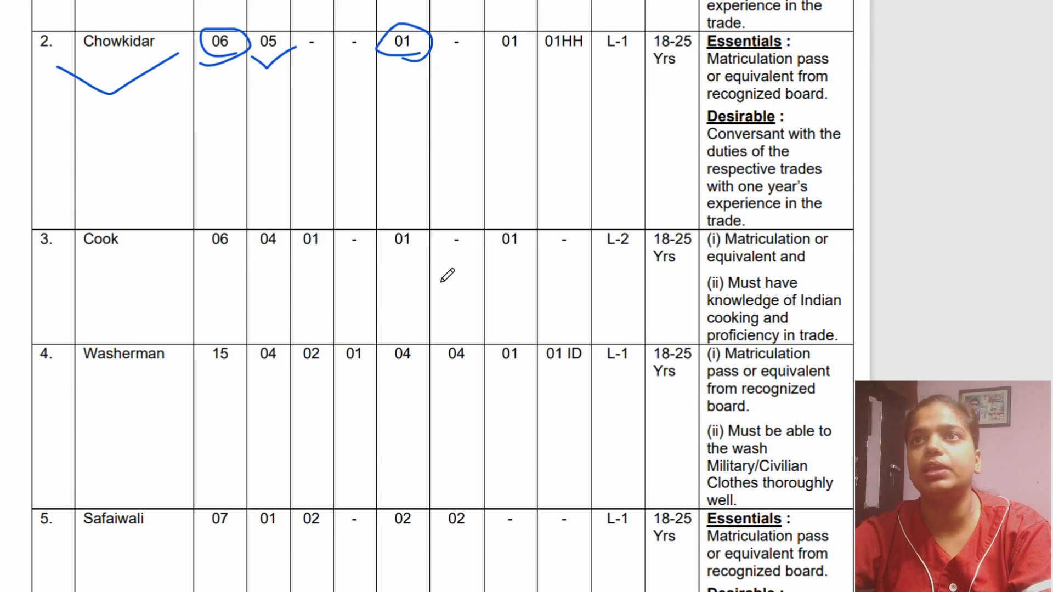
pyautogui.scroll(8, 444, 273)
pyautogui.moveTo(416, 234); pyautogui.dragTo(446, 475)
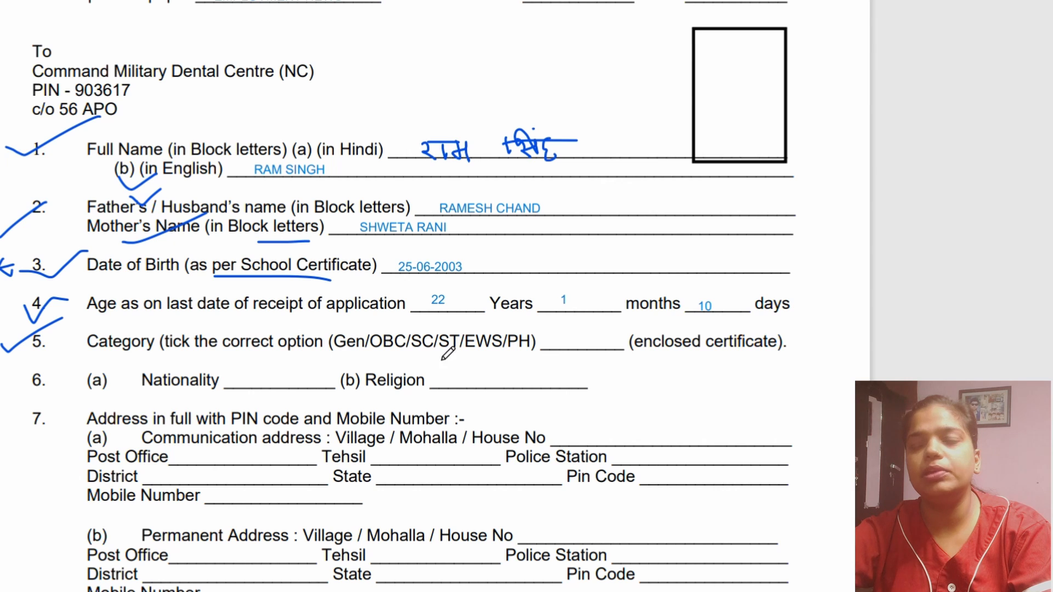
# - Tick the OBC option in item 5, add OBC on the category line, and underline the options from OBC to PH
pyautogui.moveTo(385, 330); pyautogui.dragTo(406, 317)
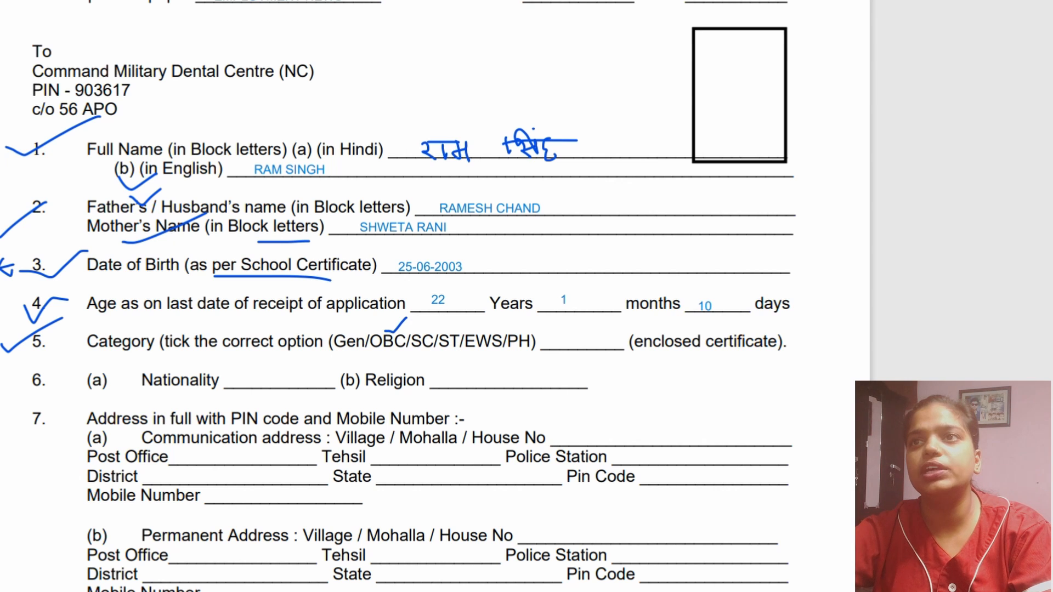
pyautogui.click(557, 350)
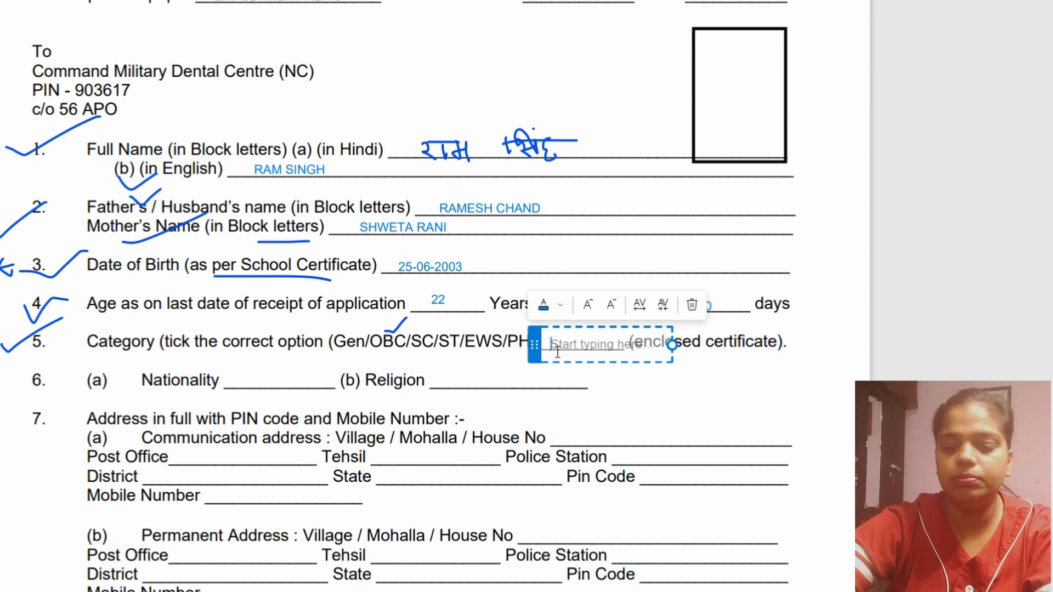
pyautogui.write('OBC')
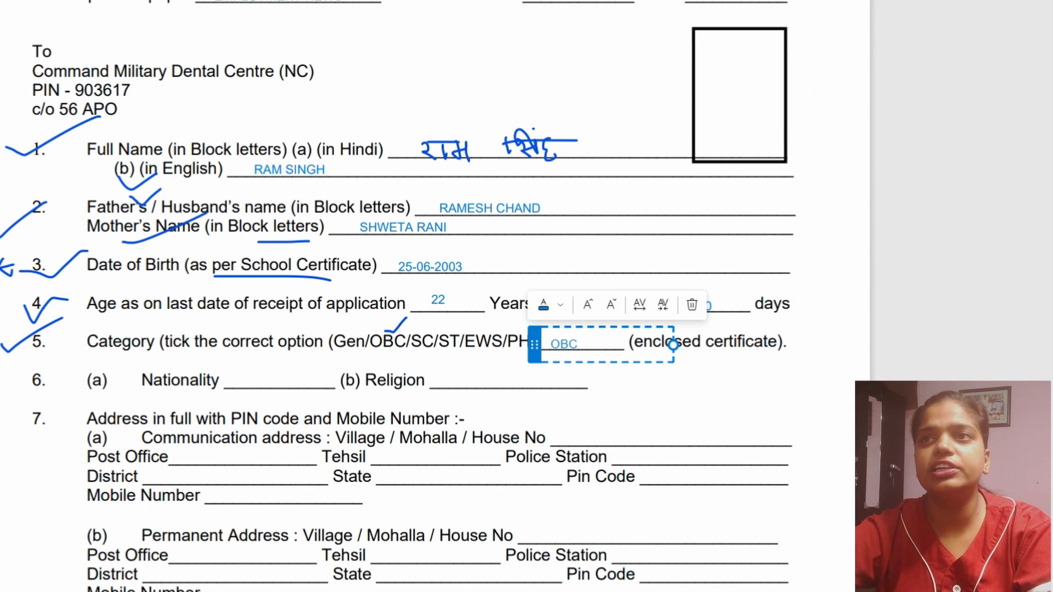
pyautogui.click(740, 1)
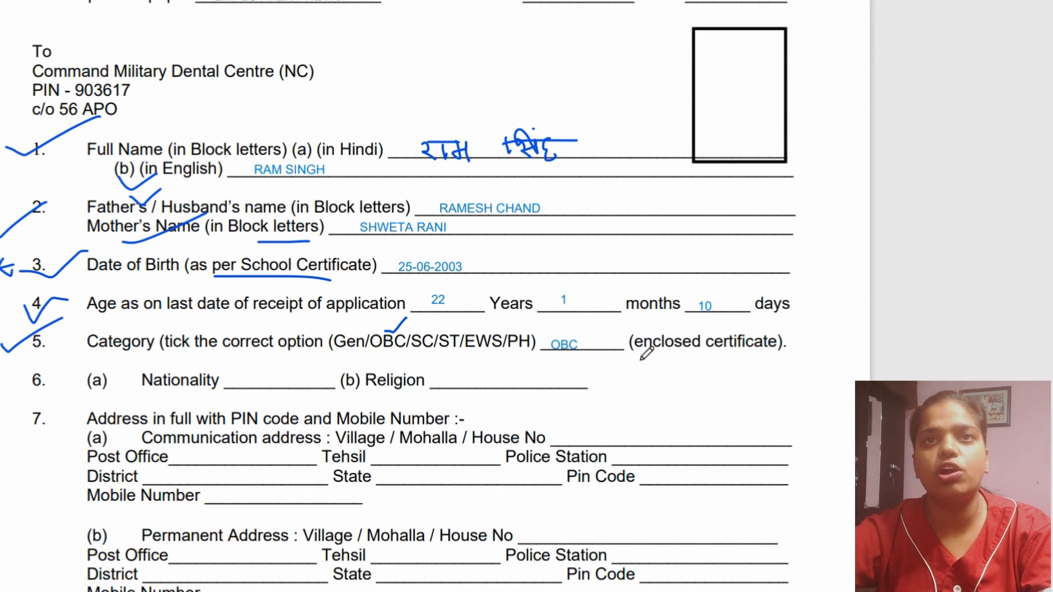
pyautogui.moveTo(8, 344); pyautogui.dragTo(2, 356)
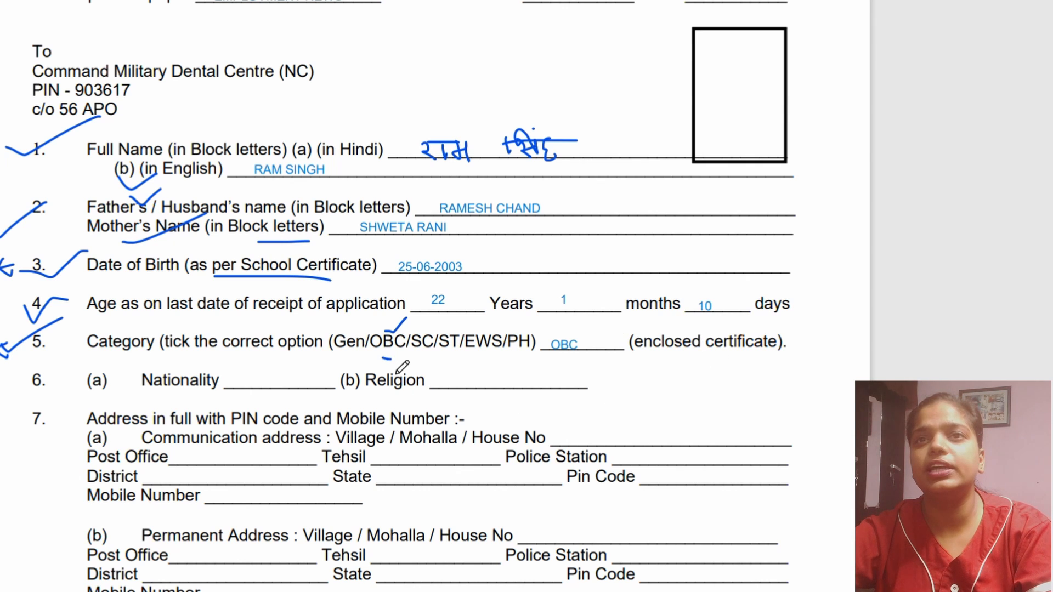
pyautogui.moveTo(383, 360); pyautogui.dragTo(520, 361)
# - Draw a check mark on item 6 and enter INDIAN as the nationality and HINDU as the religion
pyautogui.moveTo(2, 399); pyautogui.dragTo(68, 374)
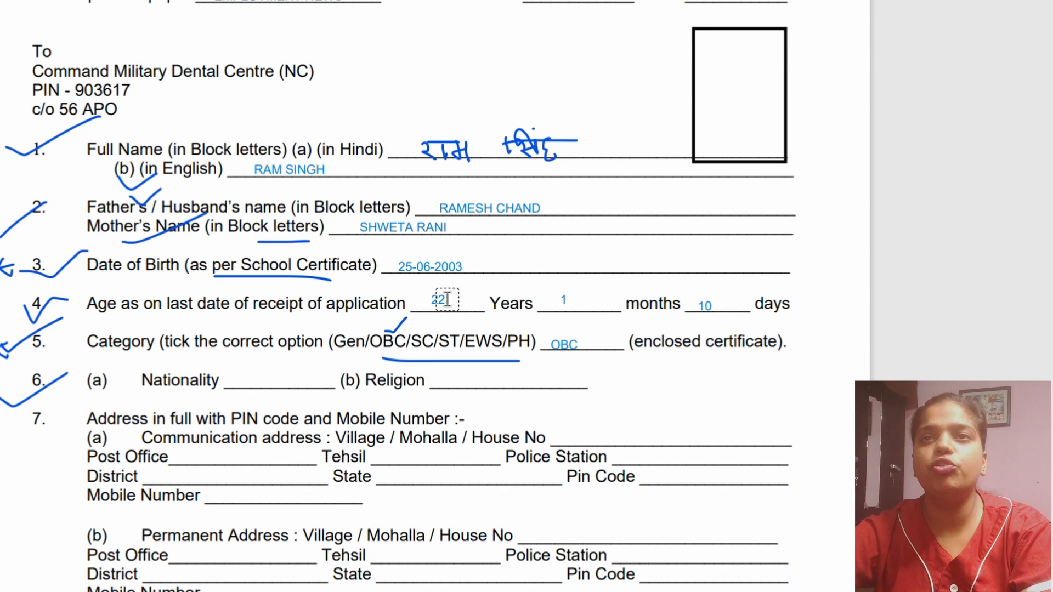
pyautogui.click(239, 386)
pyautogui.write('INDIAN')
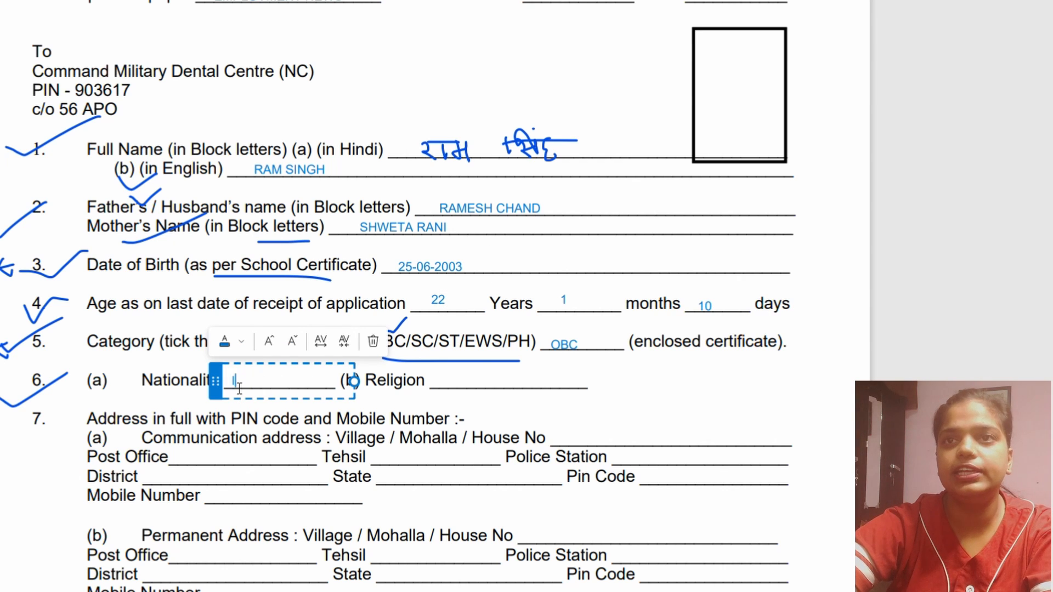
pyautogui.click(433, 382)
pyautogui.click(454, 384)
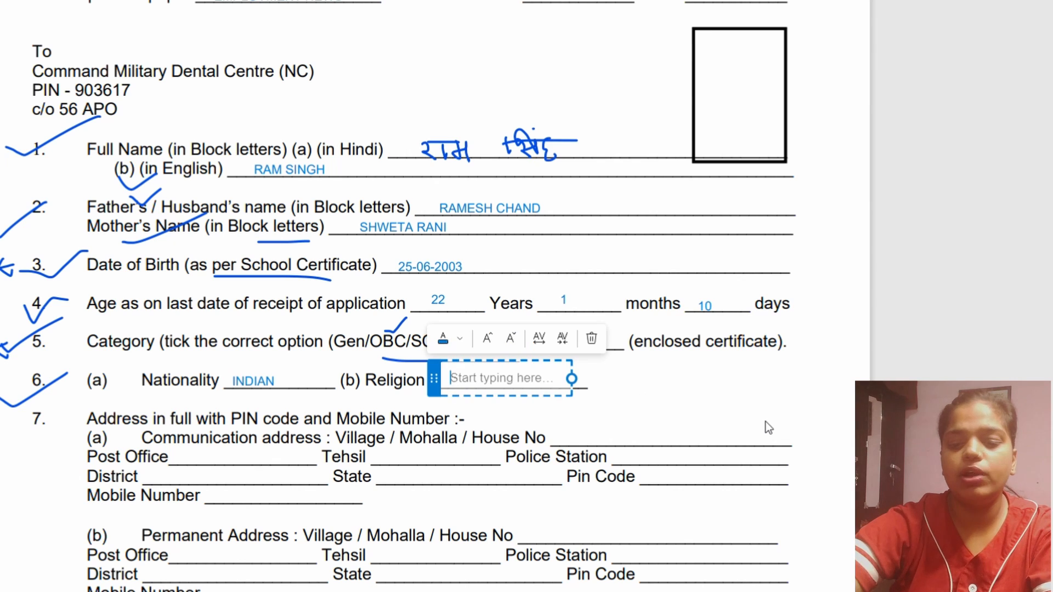
pyautogui.write('HINDY')
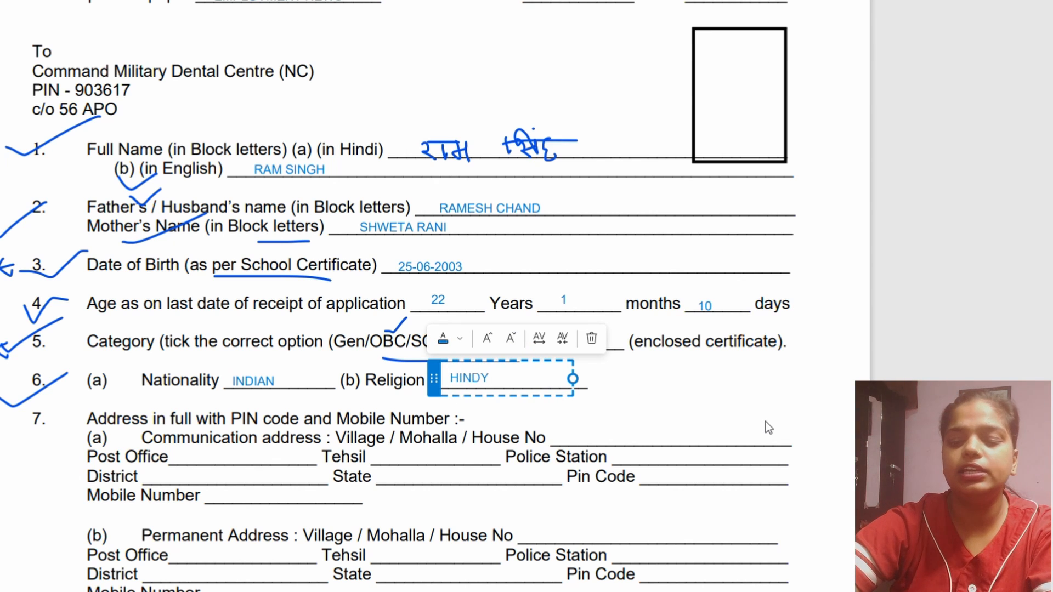
pyautogui.press('BackSpace')
pyautogui.write('U')
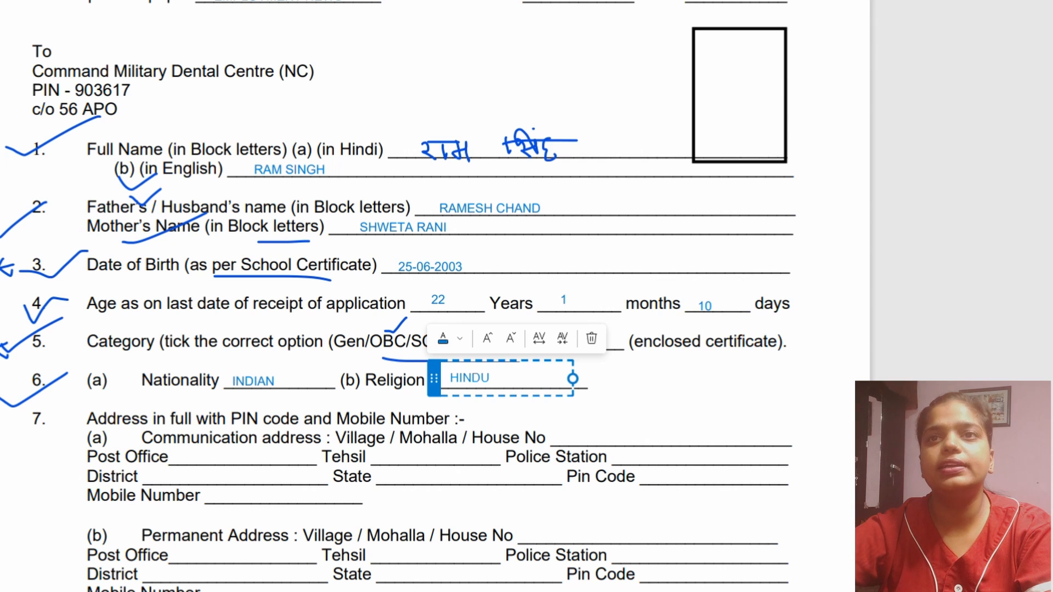
pyautogui.click(625, 1)
# - Draw check marks on item 7 and above House No, and add the house number on the communication address line
pyautogui.moveTo(4, 450); pyautogui.dragTo(54, 406)
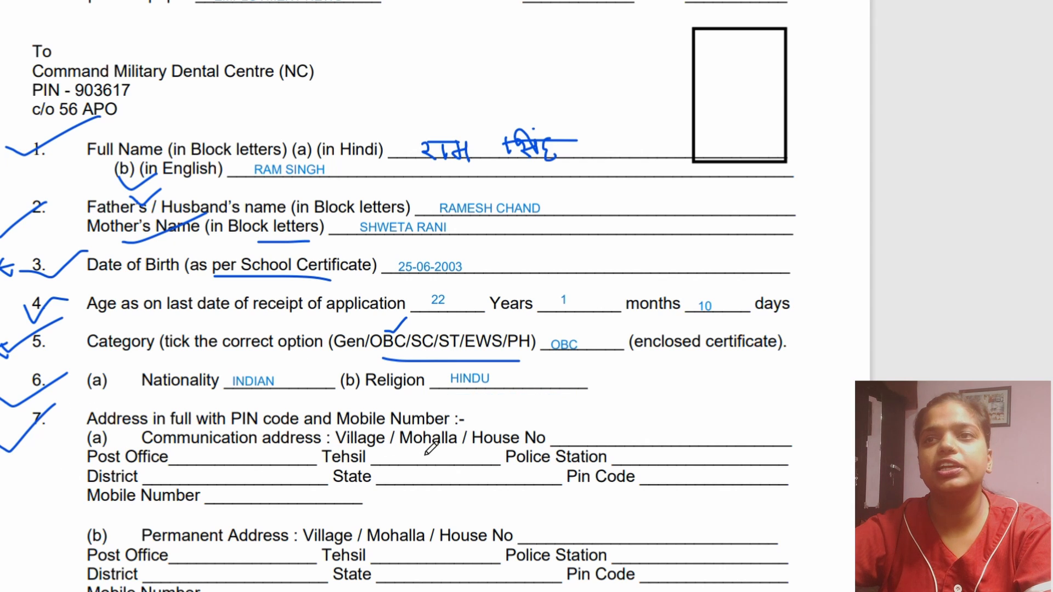
pyautogui.moveTo(502, 427); pyautogui.dragTo(538, 405)
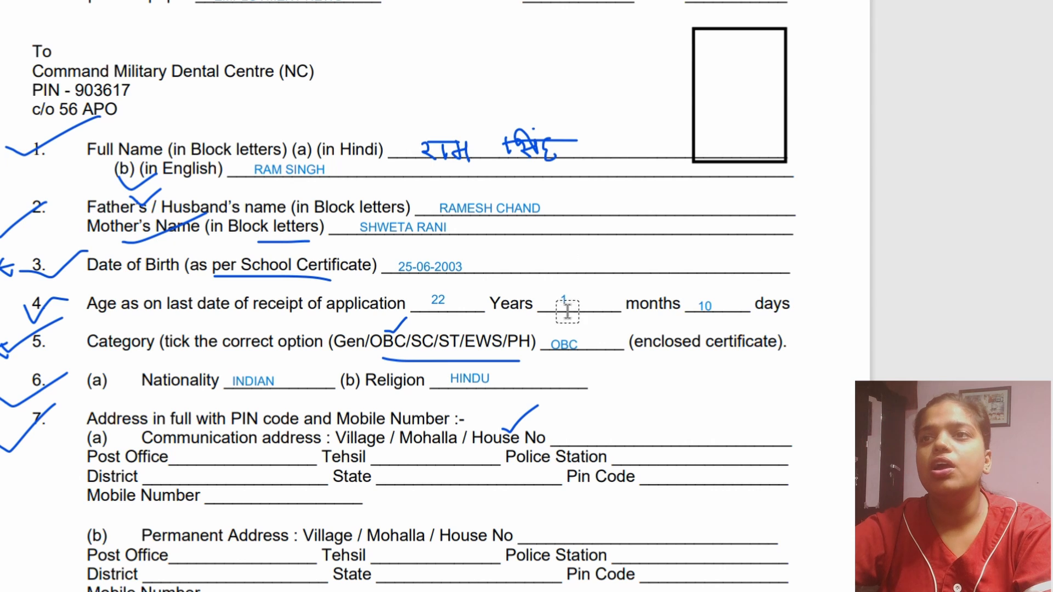
pyautogui.click(580, 437)
pyautogui.write('25')
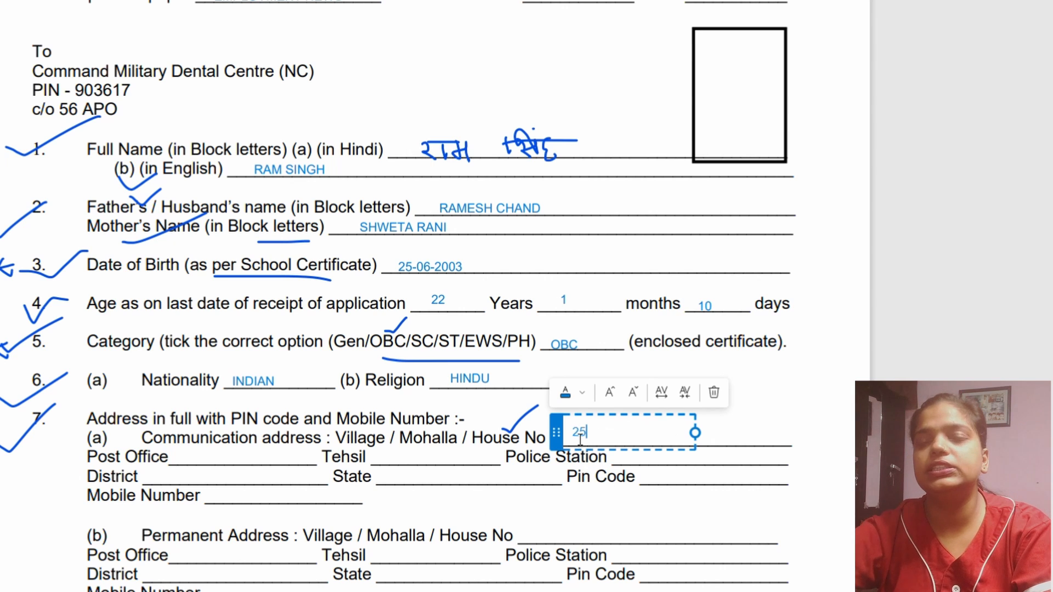
# - Add sample text for the Post Office, Tehsil and Police Station of the communication address
pyautogui.click(196, 453)
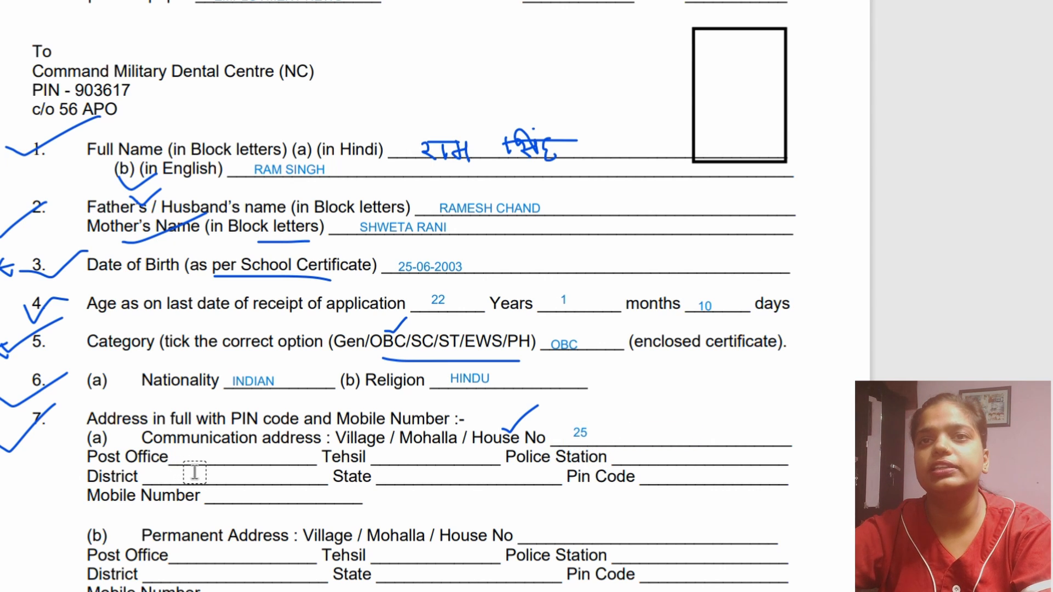
pyautogui.write('RFT')
pyautogui.click(391, 459)
pyautogui.write('FD')
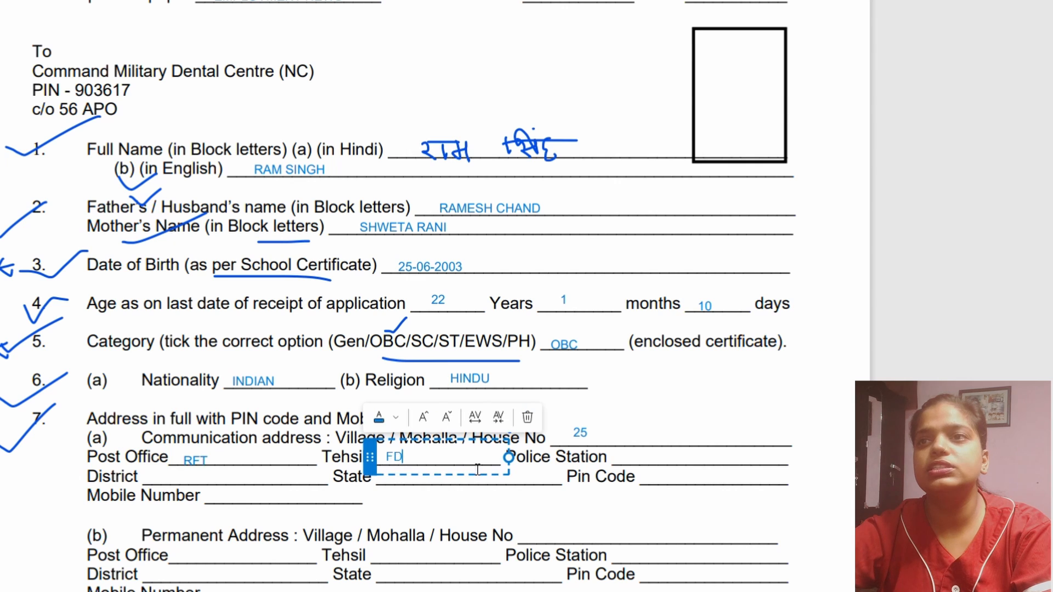
pyautogui.click(635, 459)
pyautogui.click(638, 459)
pyautogui.write('FDG')
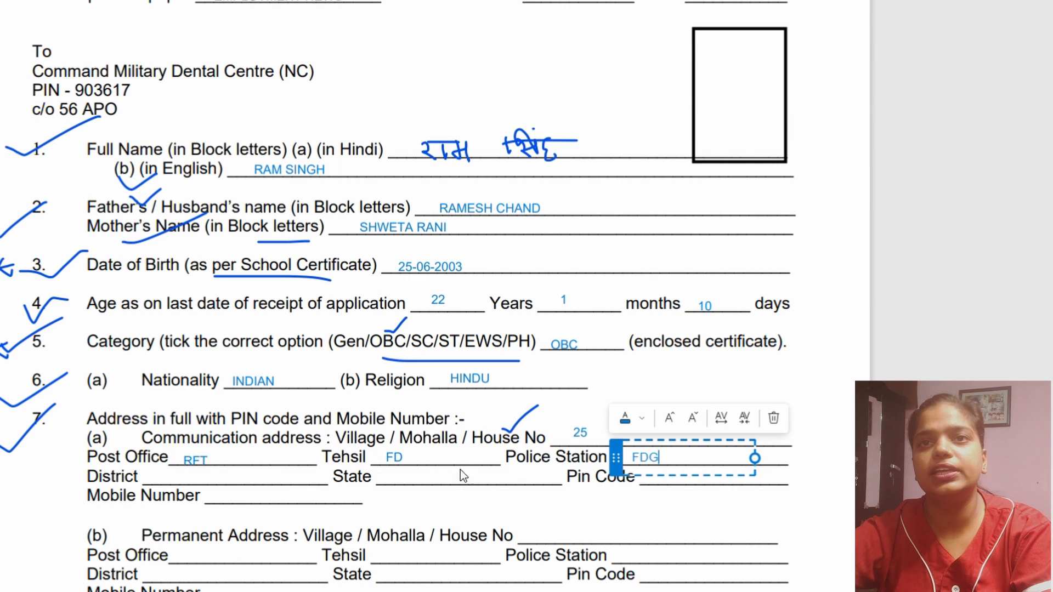
# - Add sample entries for the District, State and Pin Code of the communication address
pyautogui.click(169, 485)
pyautogui.click(165, 478)
pyautogui.write('FDG')
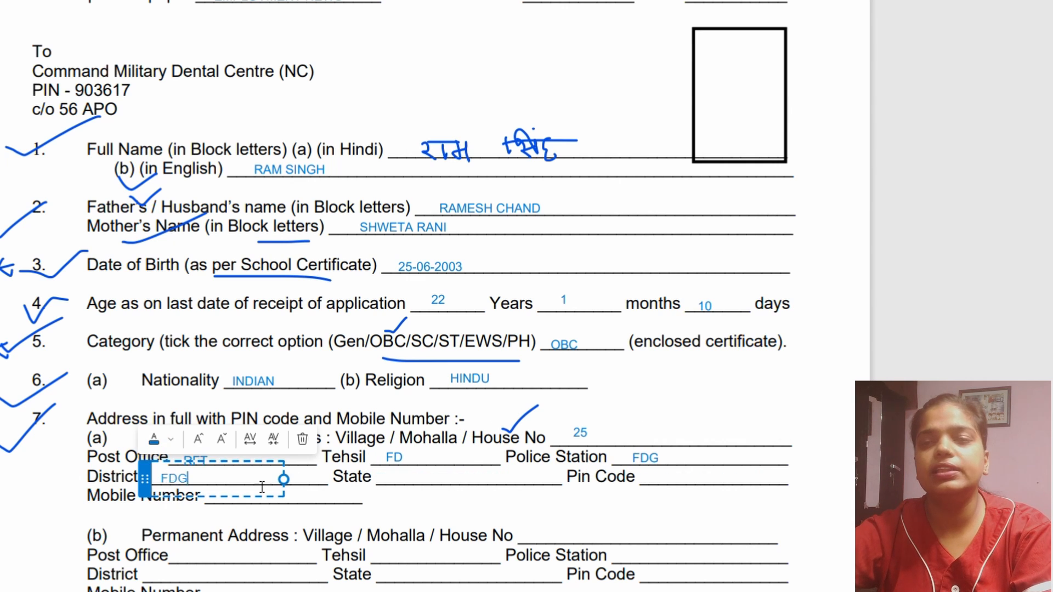
pyautogui.click(445, 482)
pyautogui.click(414, 485)
pyautogui.write('FDSGT')
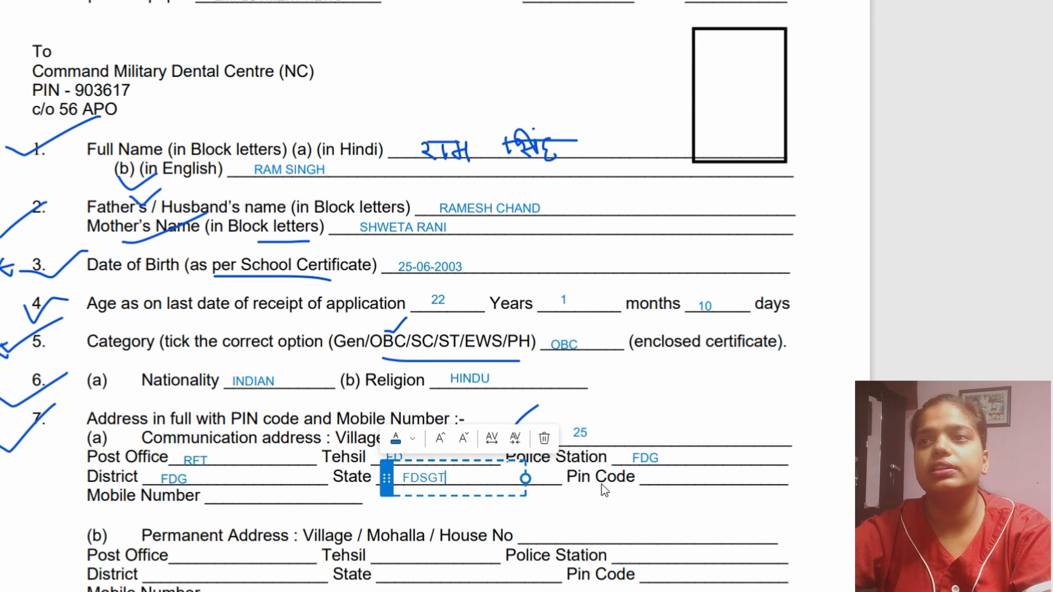
pyautogui.click(647, 482)
pyautogui.click(649, 479)
pyautogui.write('154')
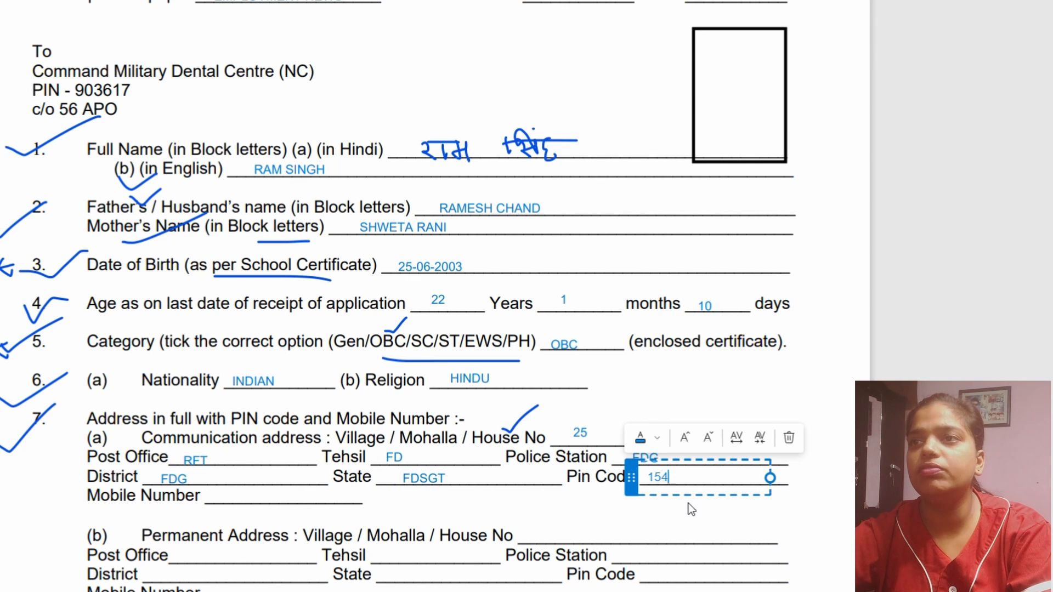
pyautogui.write('465')
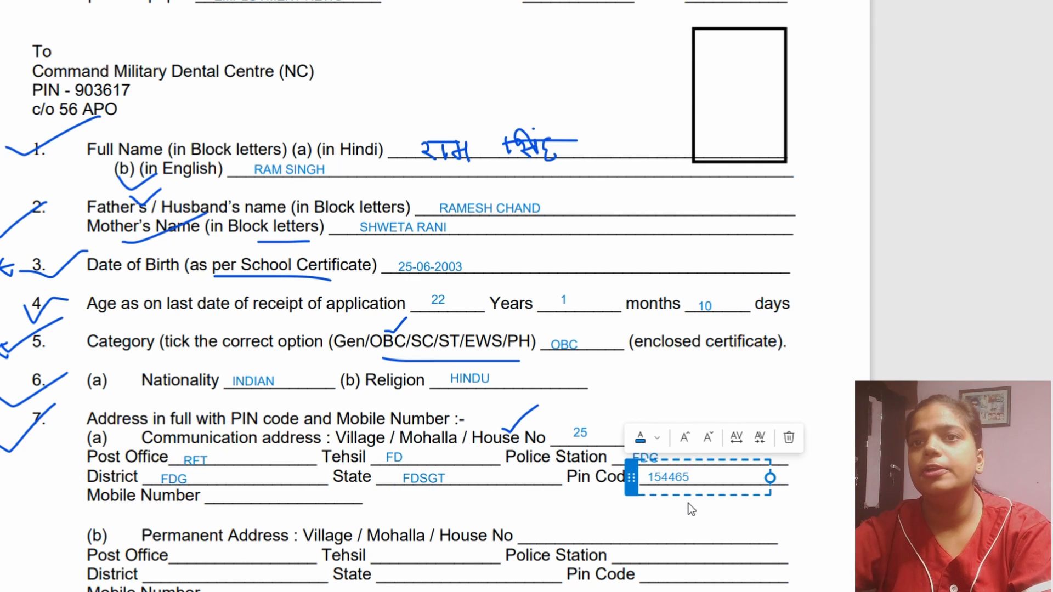
pyautogui.write('2')
# - Add a sample mobile number on the Mobile Number line under the communication address
pyautogui.click(286, 508)
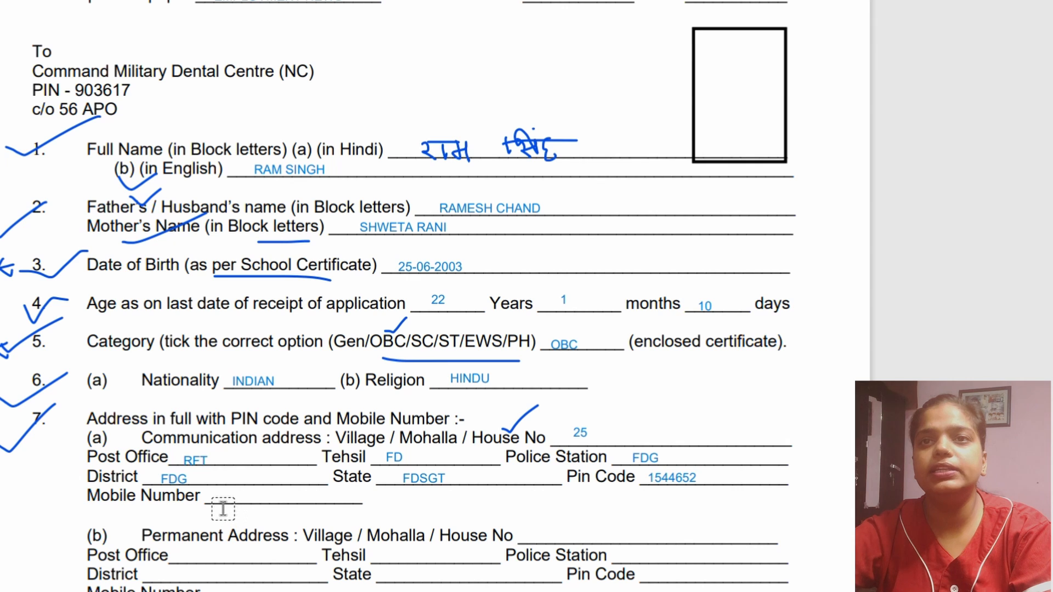
pyautogui.click(223, 509)
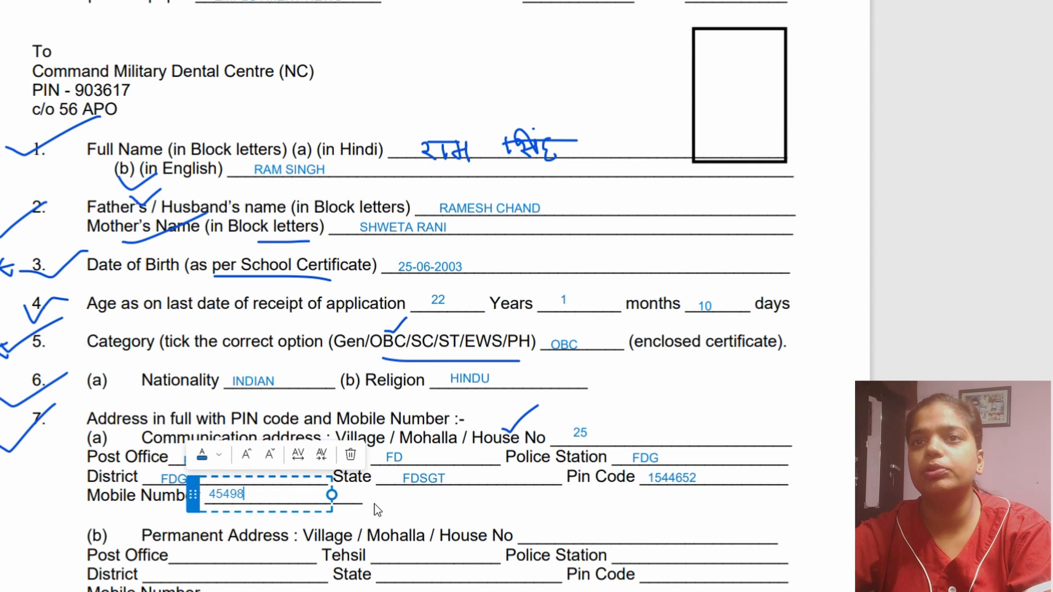
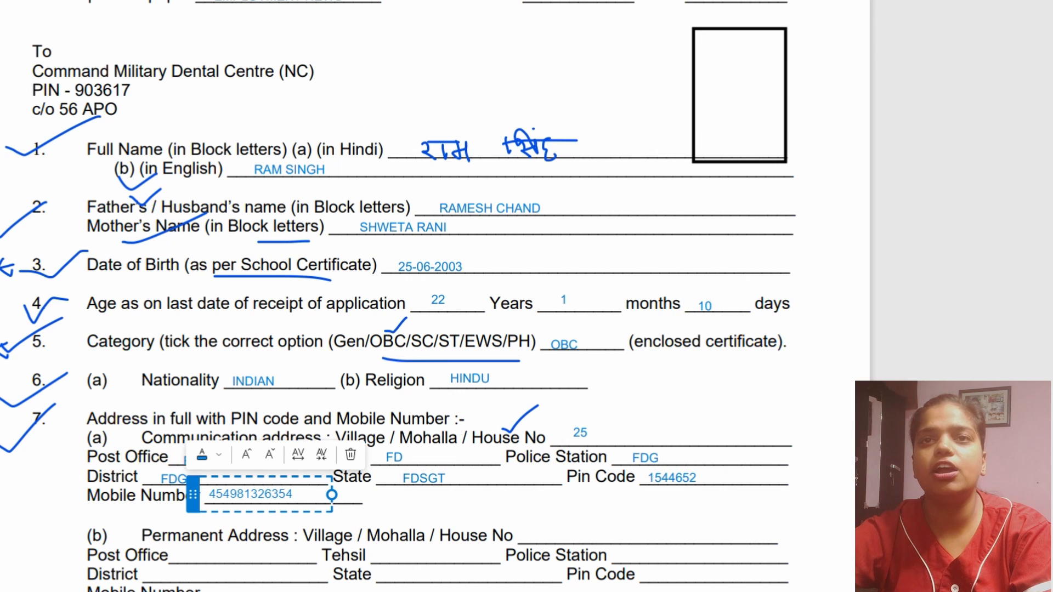
# - Draw check marks on items 7(a), 7(b) and above the permanent address's House No, and a curved stroke around its Mobile Number line
pyautogui.moveTo(67, 452)
pyautogui.mouseDown()
pyautogui.moveTo(85, 460)
pyautogui.moveTo(118, 420)
pyautogui.mouseUp()
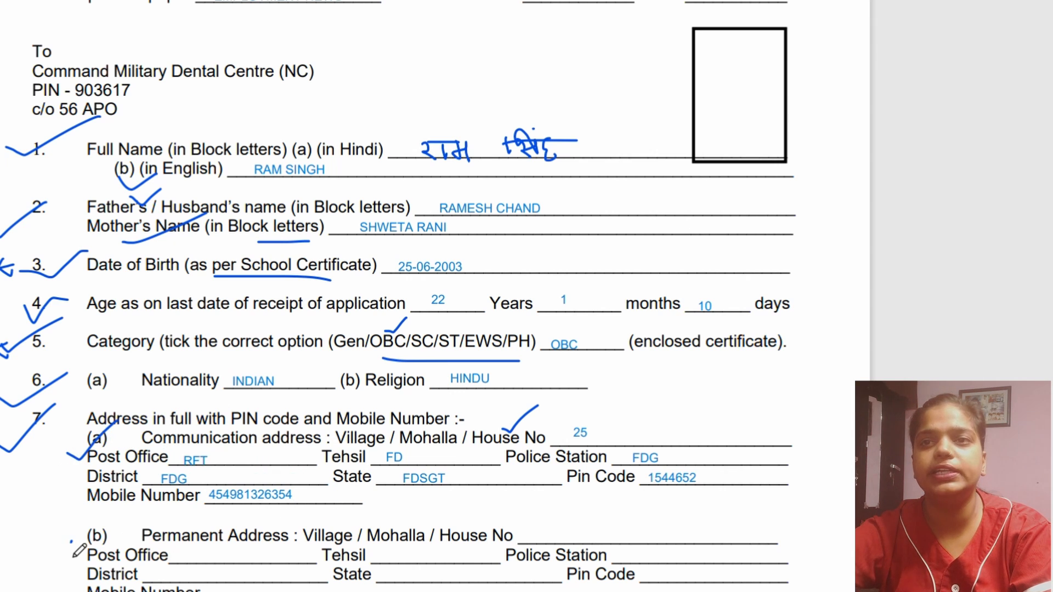
pyautogui.moveTo(72, 543); pyautogui.dragTo(126, 534)
pyautogui.scroll(-2, 471, 542)
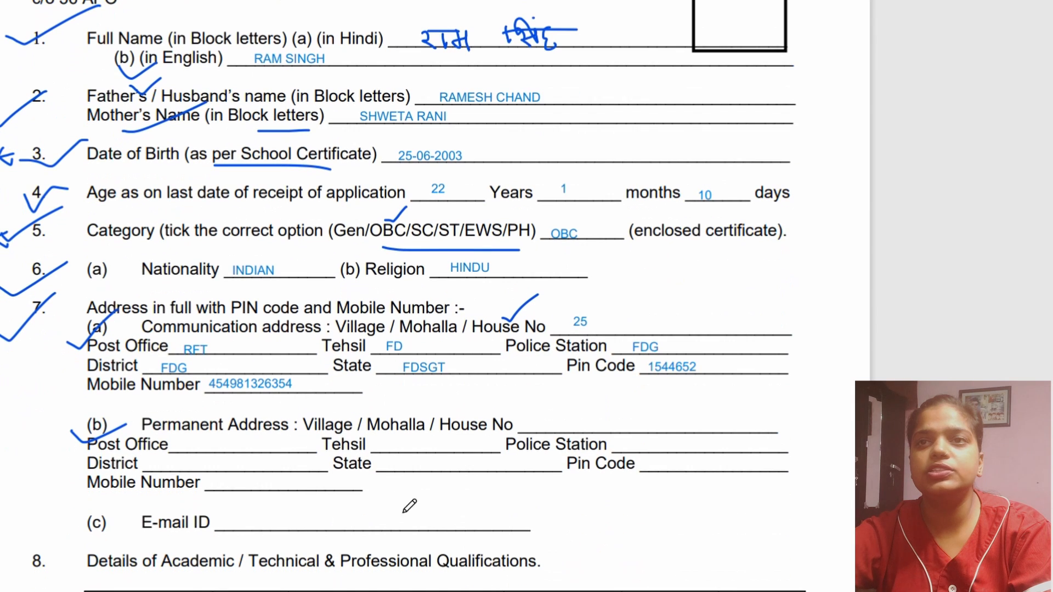
pyautogui.moveTo(480, 421); pyautogui.dragTo(538, 387)
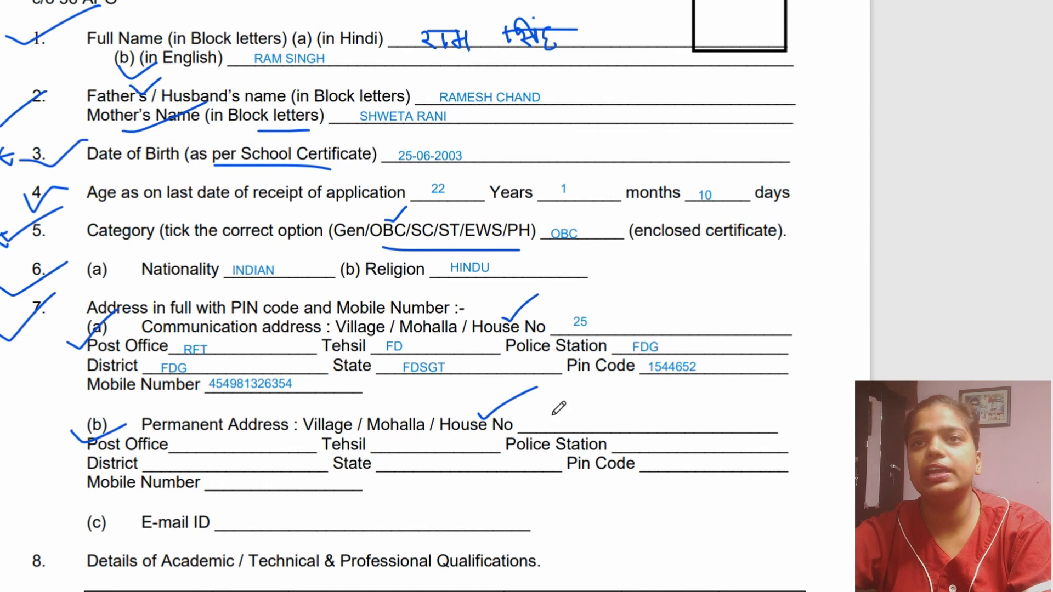
pyautogui.moveTo(168, 504)
pyautogui.mouseDown()
pyautogui.moveTo(411, 489)
pyautogui.moveTo(340, 467)
pyautogui.mouseUp()
# - Draw a check mark on item (c) and add a sample e-mail address on the E-mail ID line
pyautogui.moveTo(58, 531); pyautogui.dragTo(149, 497)
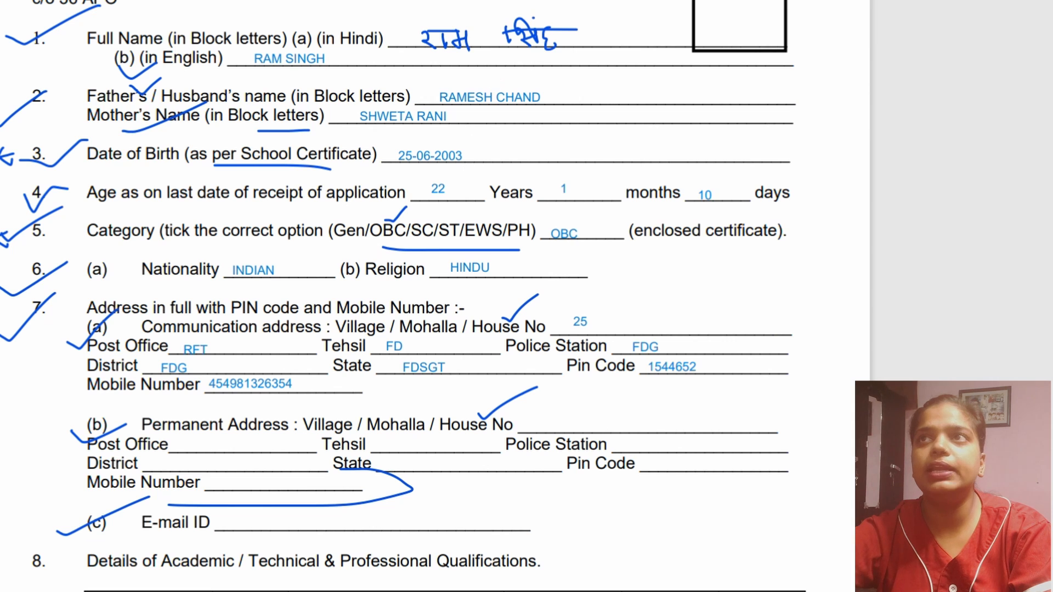
pyautogui.click(277, 530)
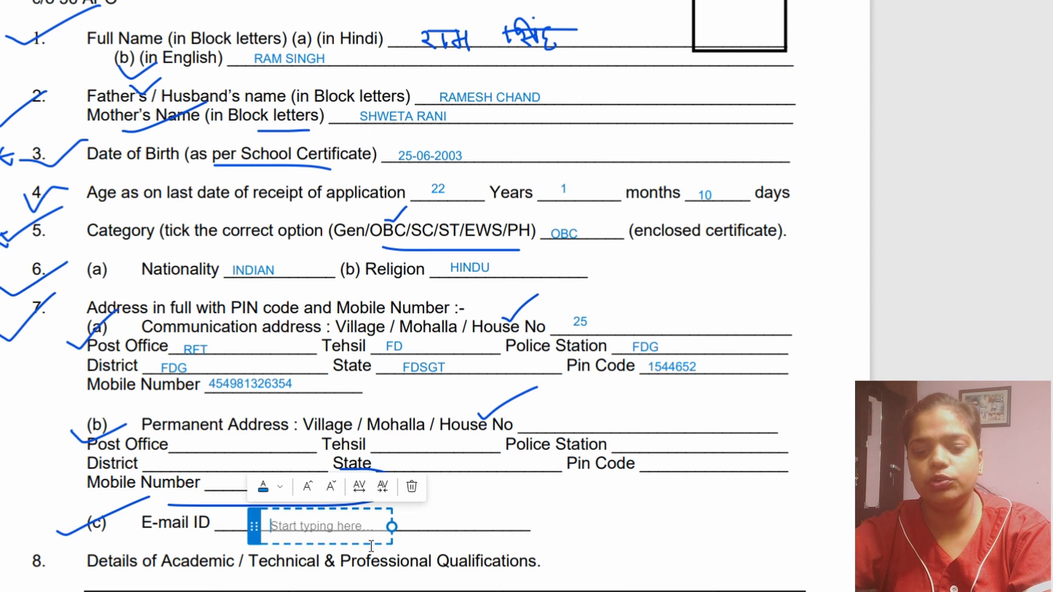
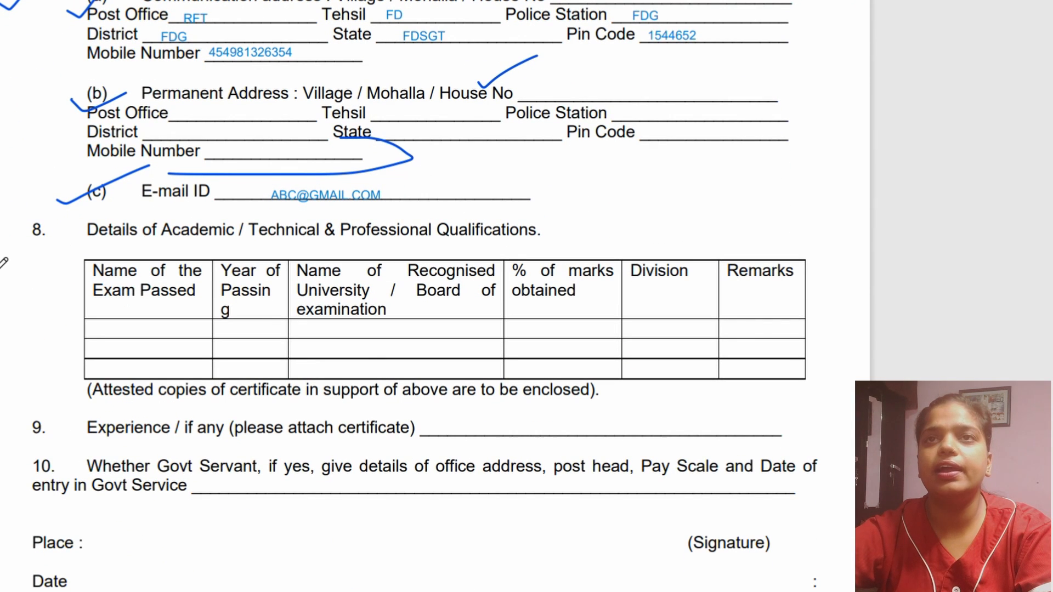
# - Draw check marks on item 8, over its Technical & Professional heading, and on the Name of the Exam Passed column header
pyautogui.moveTo(0, 264); pyautogui.dragTo(61, 224)
pyautogui.moveTo(202, 268); pyautogui.dragTo(269, 214)
pyautogui.moveTo(288, 237); pyautogui.dragTo(358, 211)
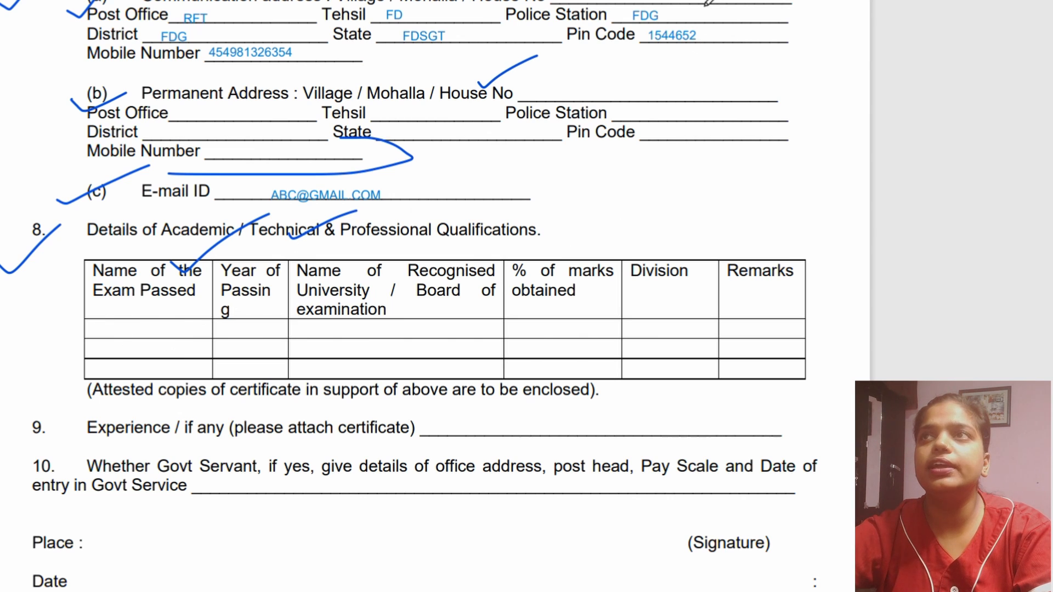
# - Fill the first qualifications row with 10TH as the exam passed and 2020 as the year of passing
pyautogui.click(134, 334)
pyautogui.write('10TH')
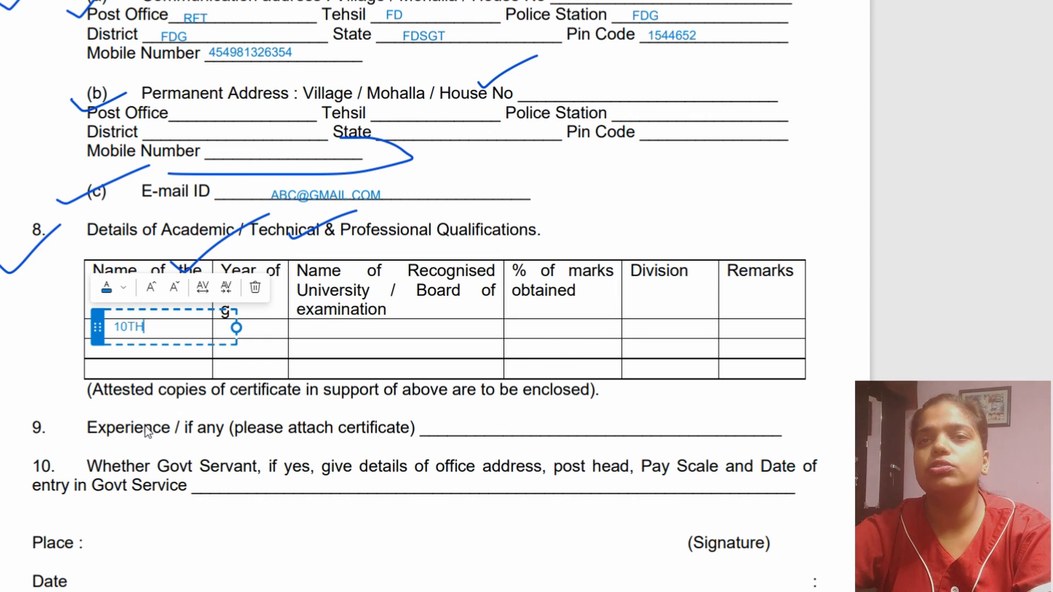
pyautogui.click(333, 366)
pyautogui.click(245, 335)
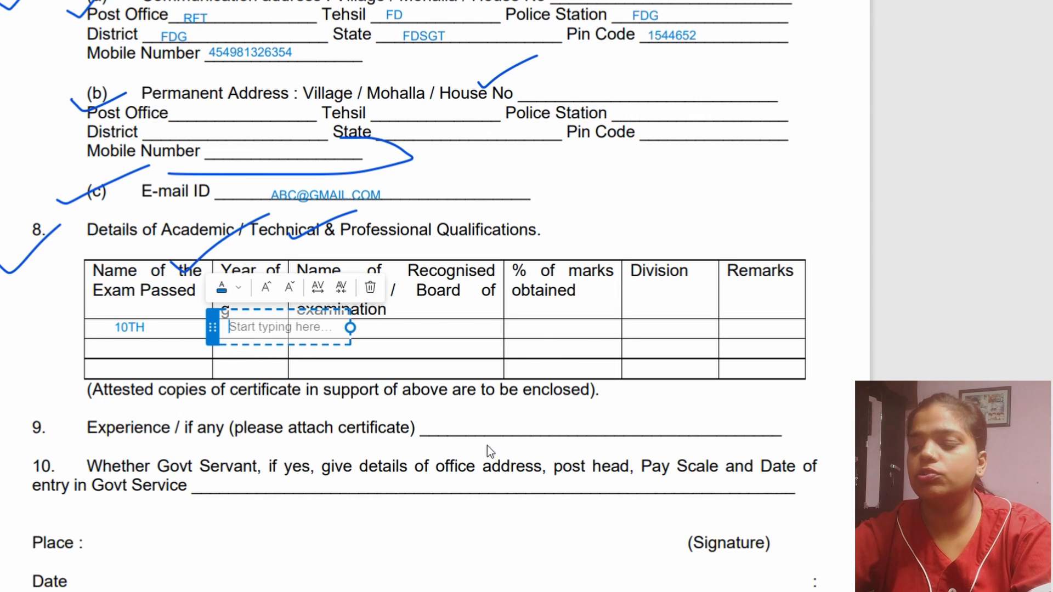
pyautogui.write('20')
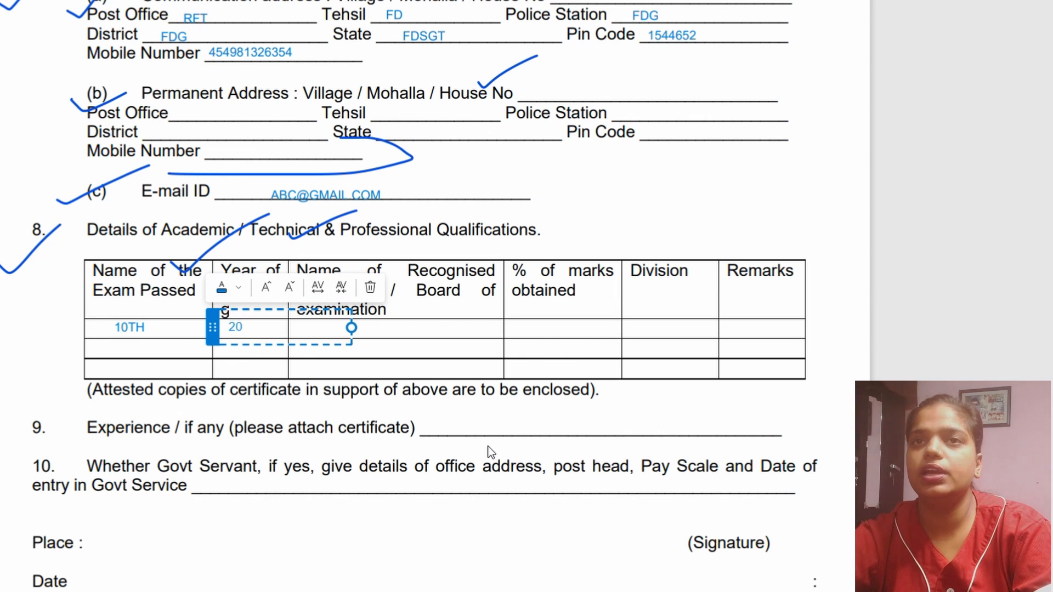
pyautogui.write('20')
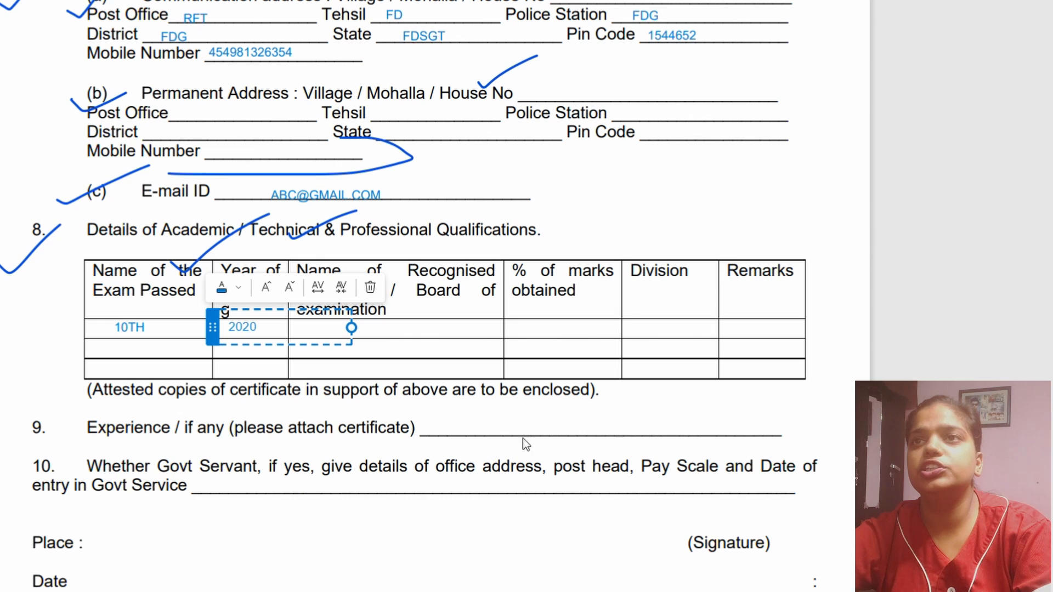
# - Add C.B.S.E. as the board and 78% as the marks obtained in the 10TH row
pyautogui.click(440, 340)
pyautogui.click(342, 336)
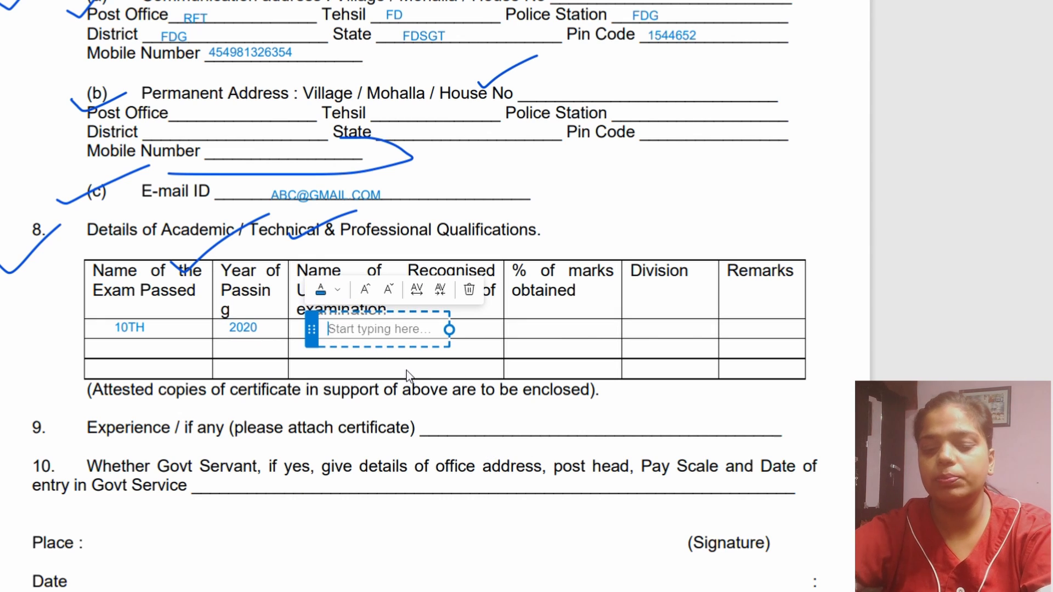
pyautogui.write('C.B.')
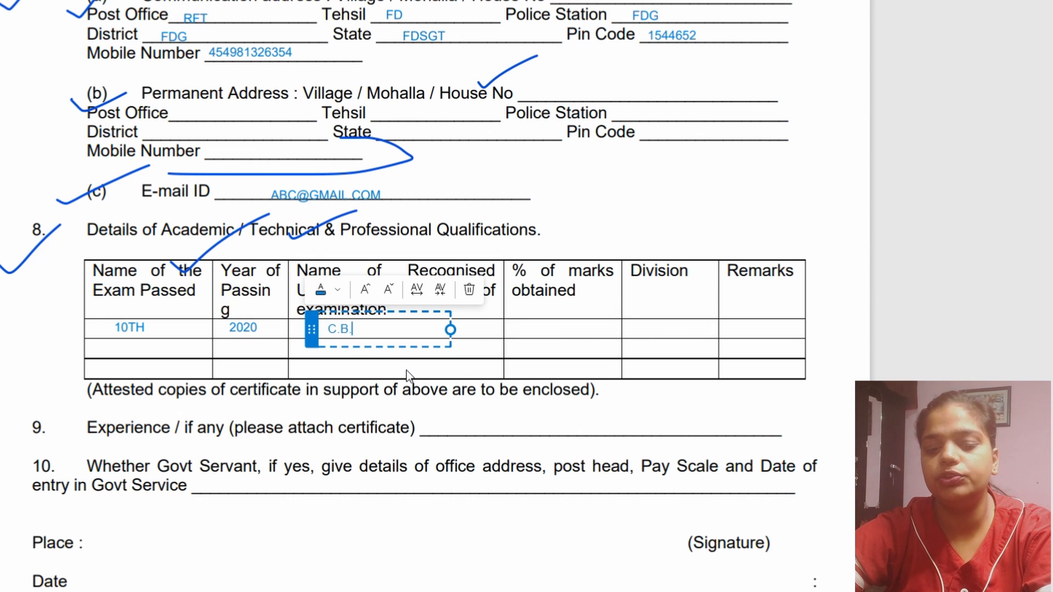
pyautogui.write('S.E.')
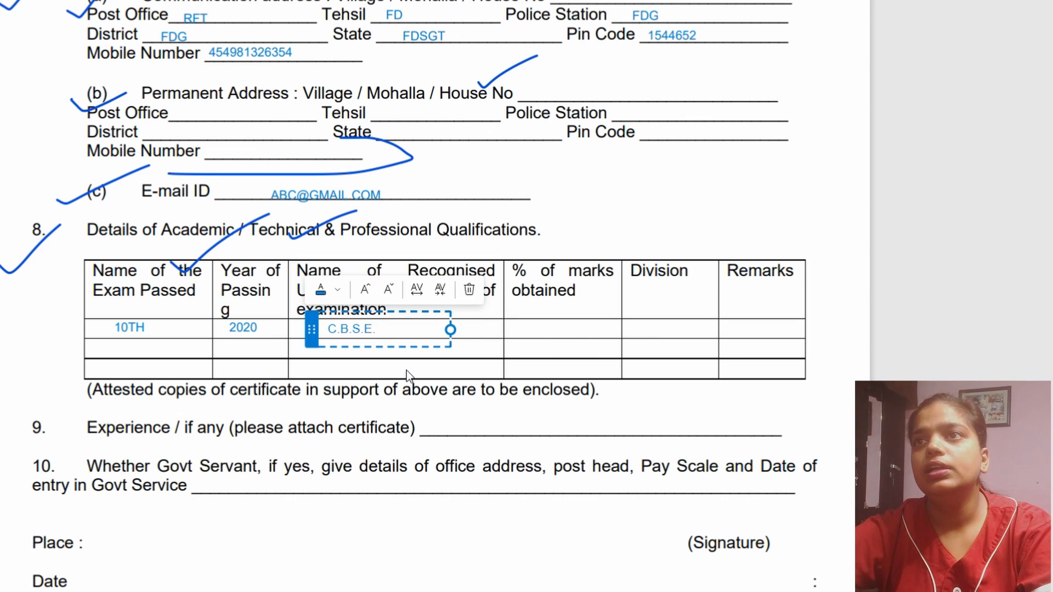
pyautogui.click(529, 335)
pyautogui.click(531, 334)
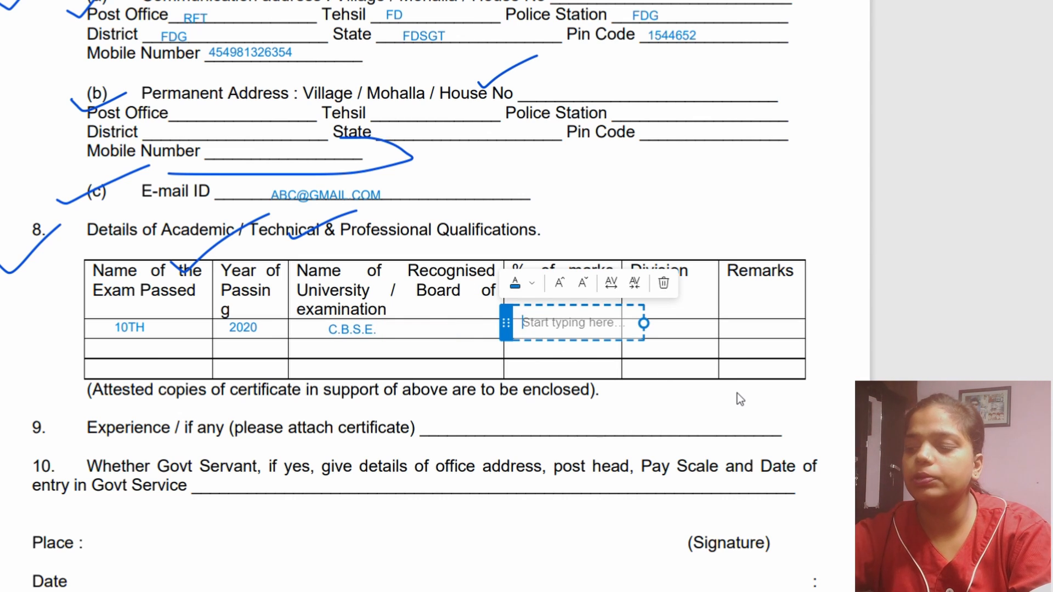
pyautogui.write('78')
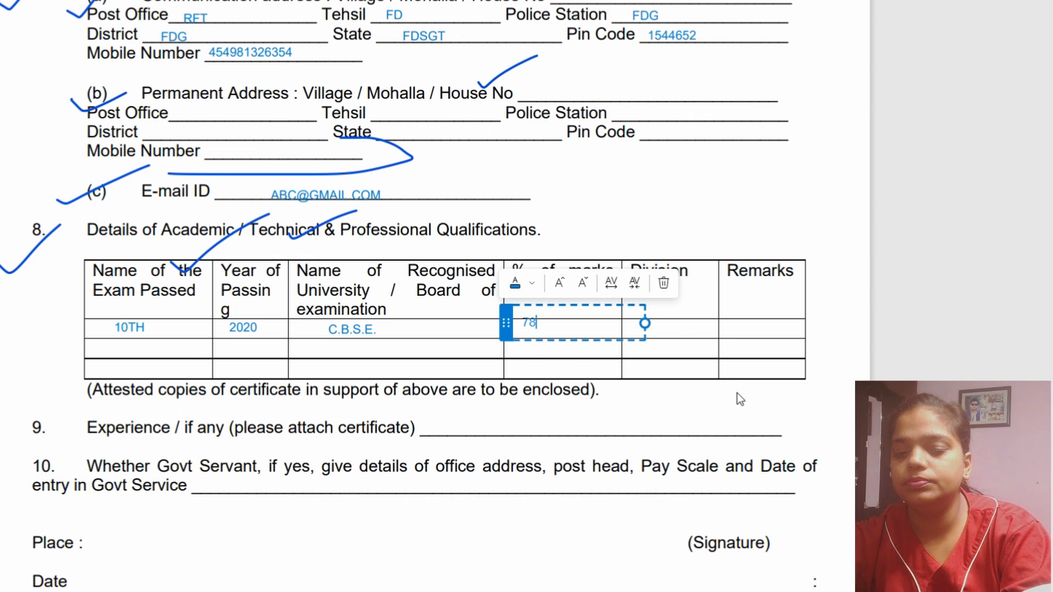
pyautogui.write('%')
# - Add FIRST in the Division column of the 10TH row
pyautogui.click(691, 344)
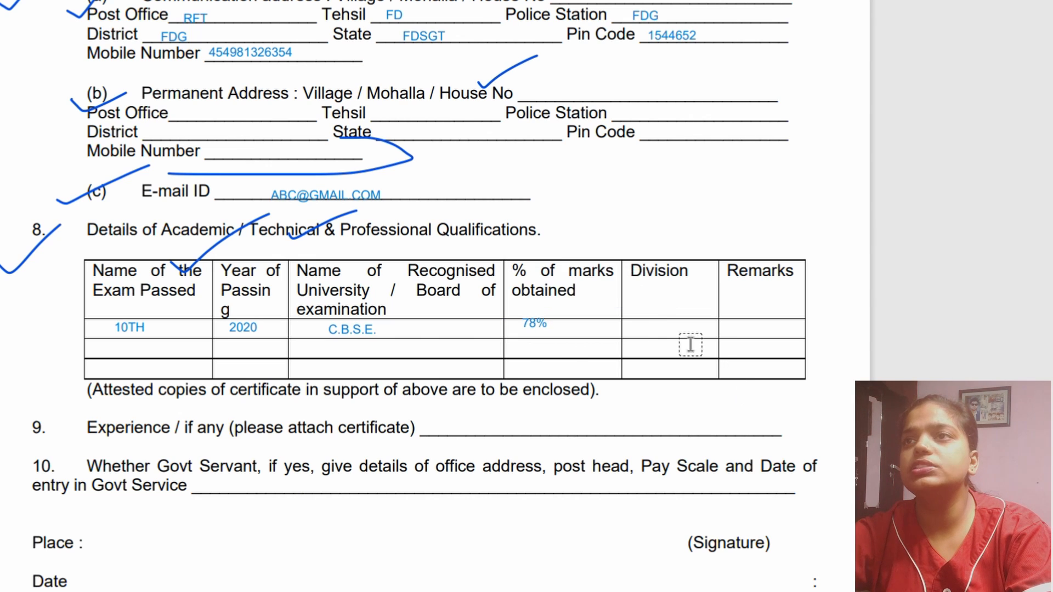
pyautogui.click(639, 328)
pyautogui.click(635, 366)
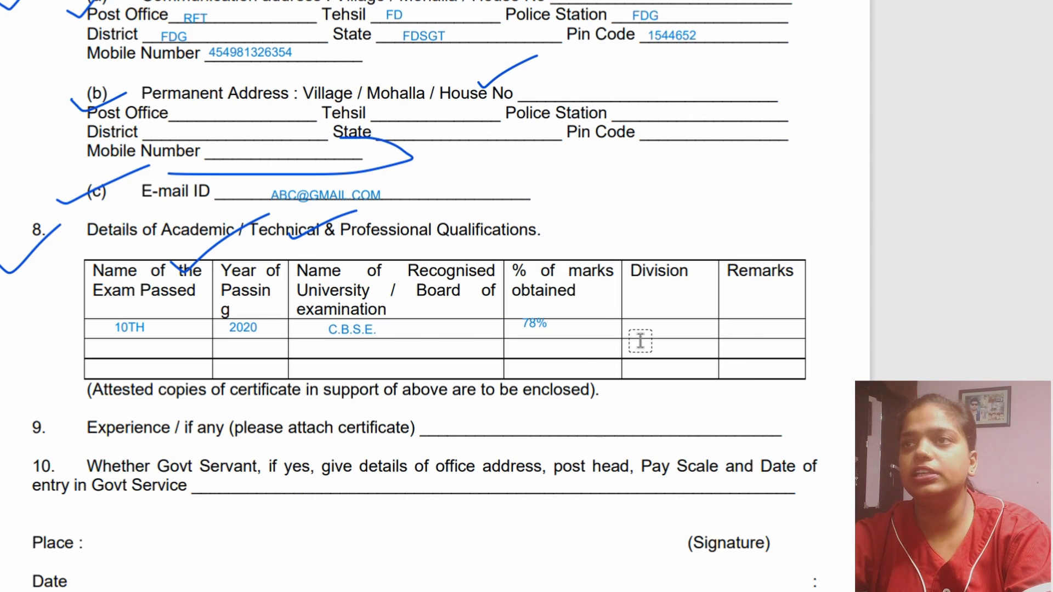
pyautogui.click(635, 339)
pyautogui.write('FI')
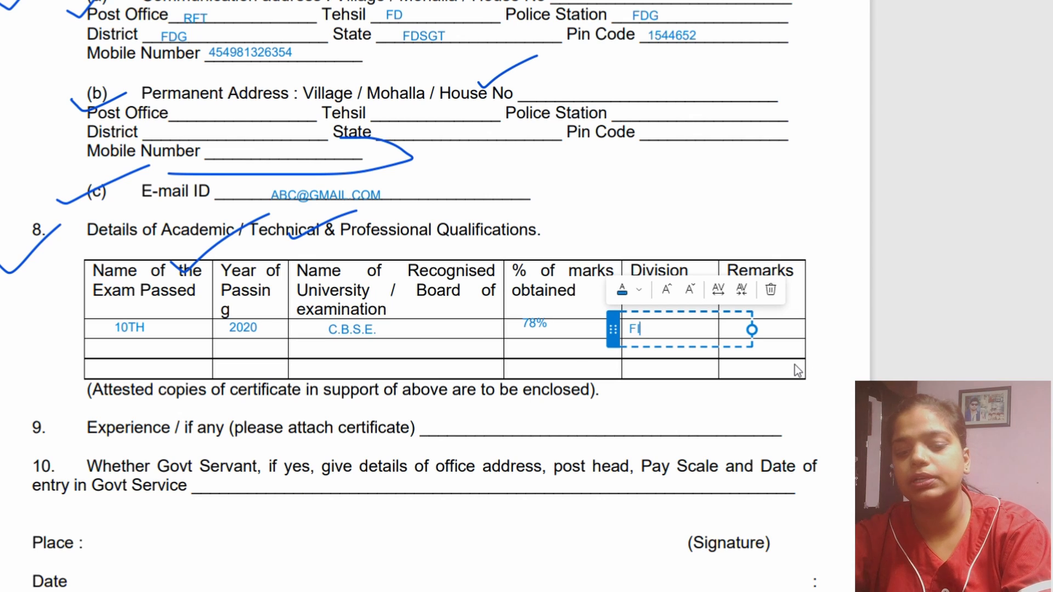
pyautogui.write('RST')
pyautogui.click(757, 375)
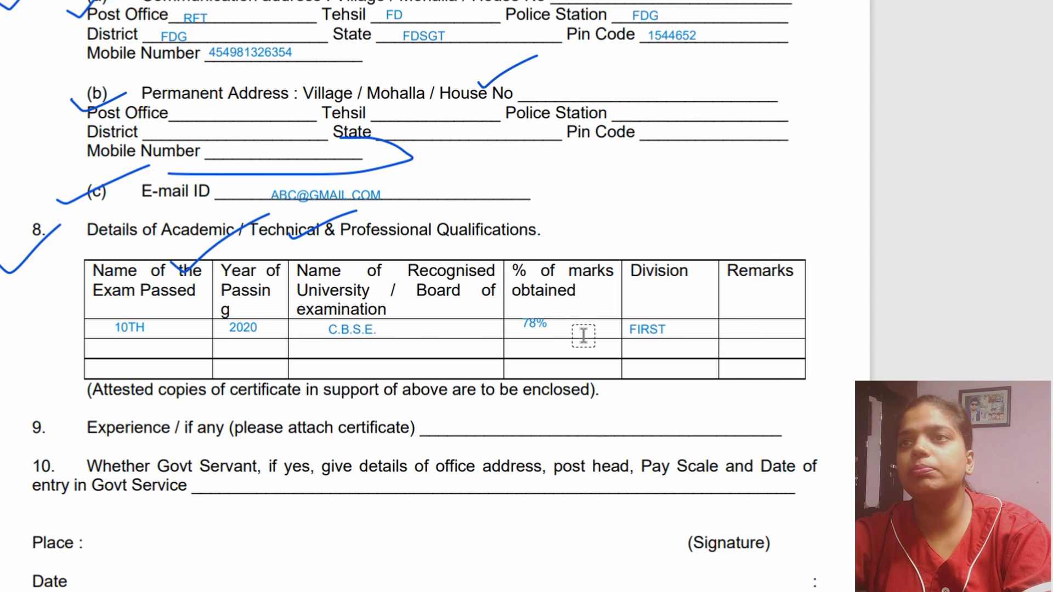
# - Move the 78% text down so it sits inside its cell in the 10TH row
pyautogui.click(558, 329)
pyautogui.moveTo(558, 328); pyautogui.dragTo(564, 336)
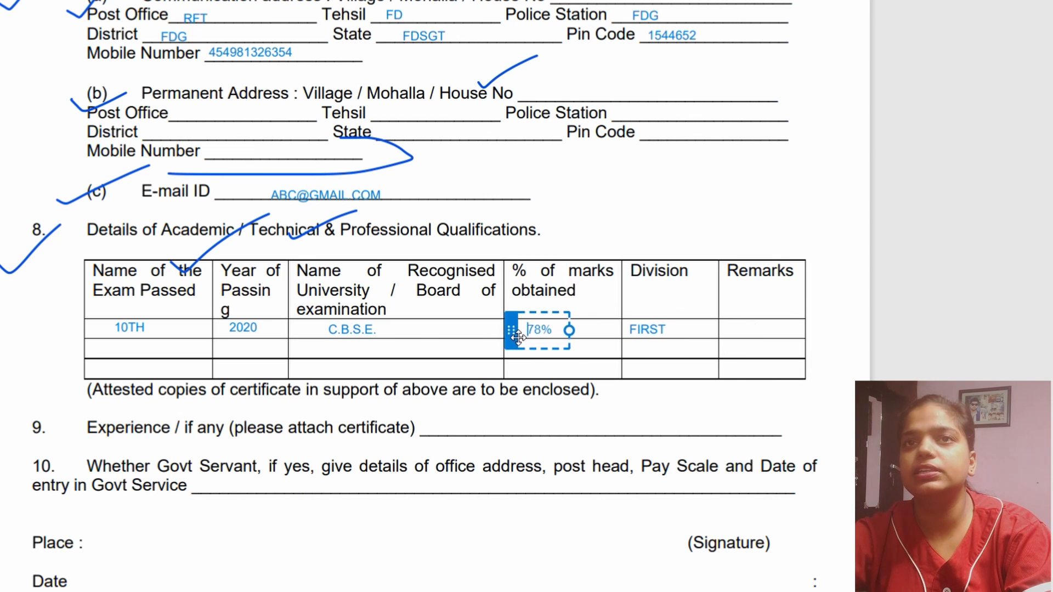
pyautogui.click(133, 356)
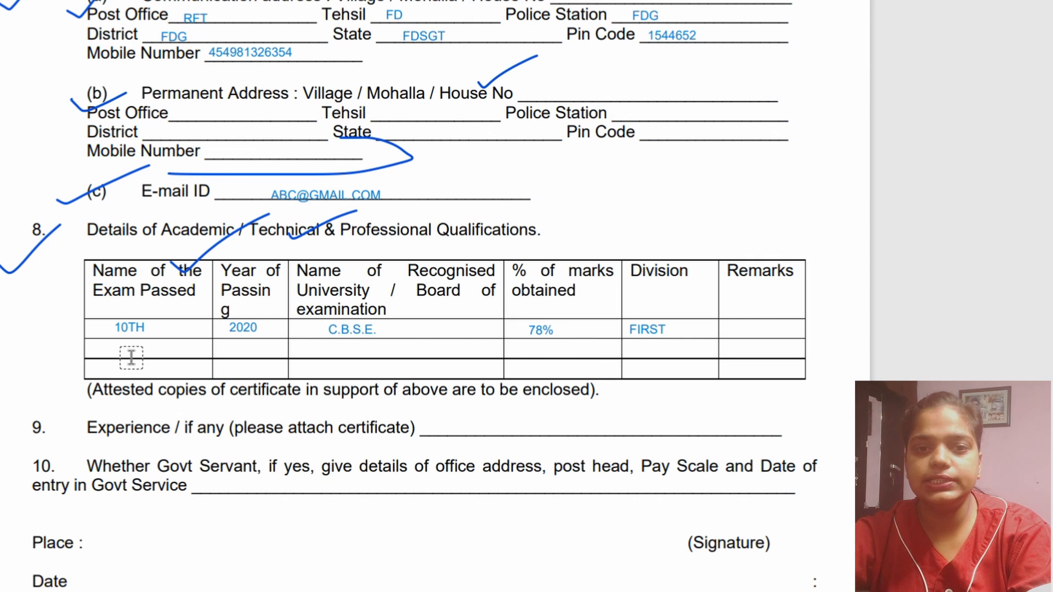
pyautogui.click(131, 358)
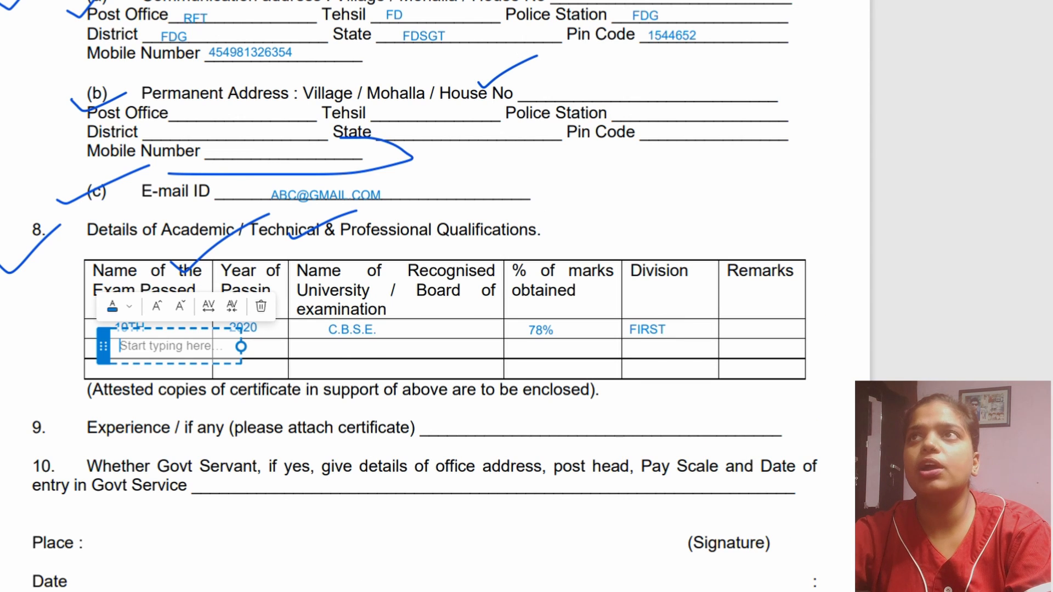
# - Mark item 8 with a star and item 9 with a check mark, and underline the Chowkidar post's desirable experience requirement
pyautogui.moveTo(22, 222)
pyautogui.mouseDown()
pyautogui.moveTo(3, 270)
pyautogui.moveTo(15, 263)
pyautogui.mouseUp()
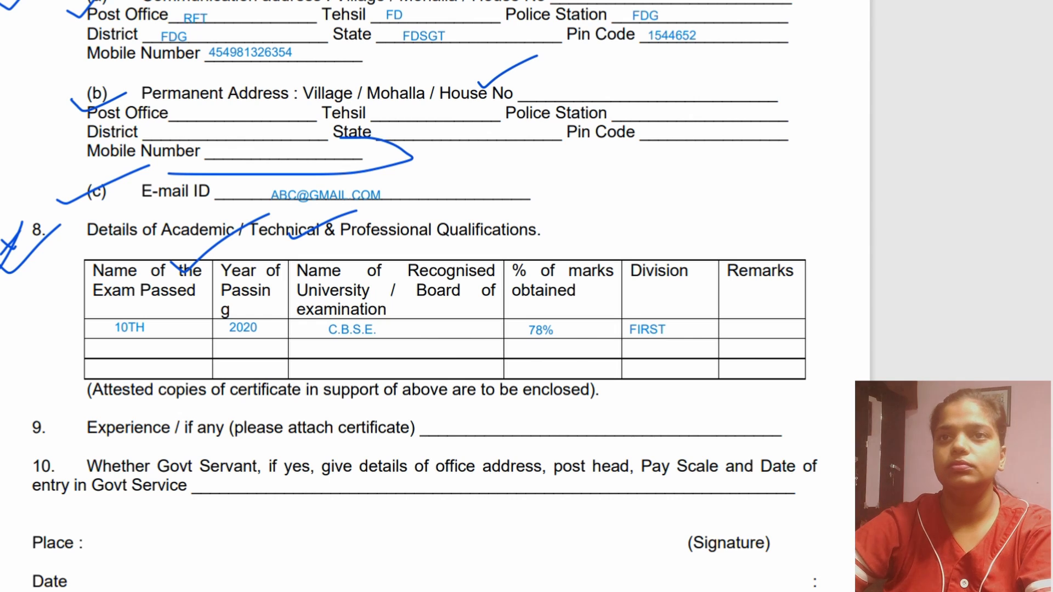
pyautogui.moveTo(22, 419); pyautogui.dragTo(60, 382)
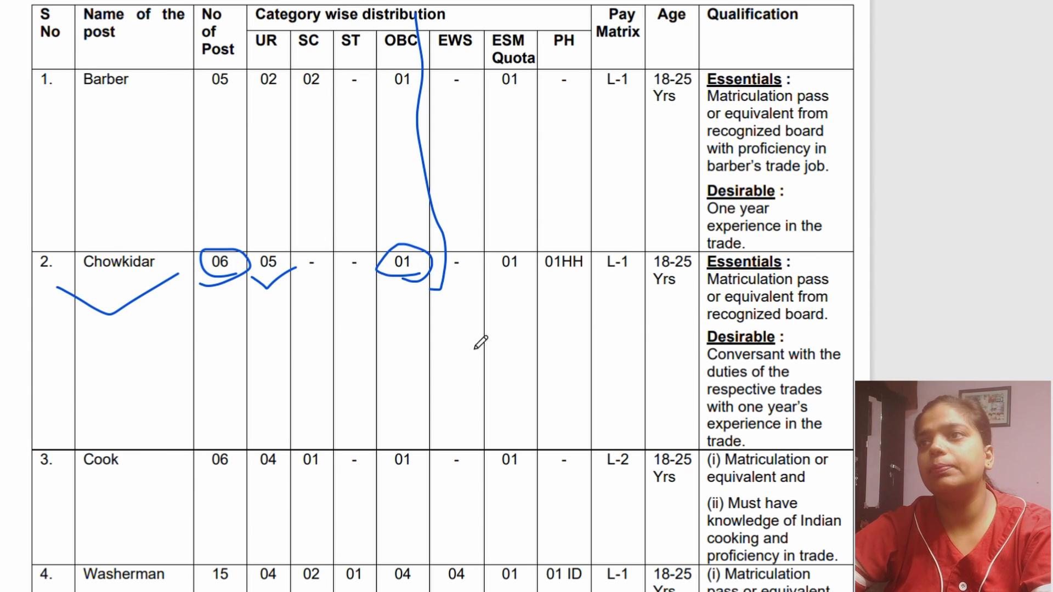
pyautogui.moveTo(787, 435)
pyautogui.mouseDown()
pyautogui.moveTo(704, 406)
pyautogui.moveTo(811, 434)
pyautogui.mouseUp()
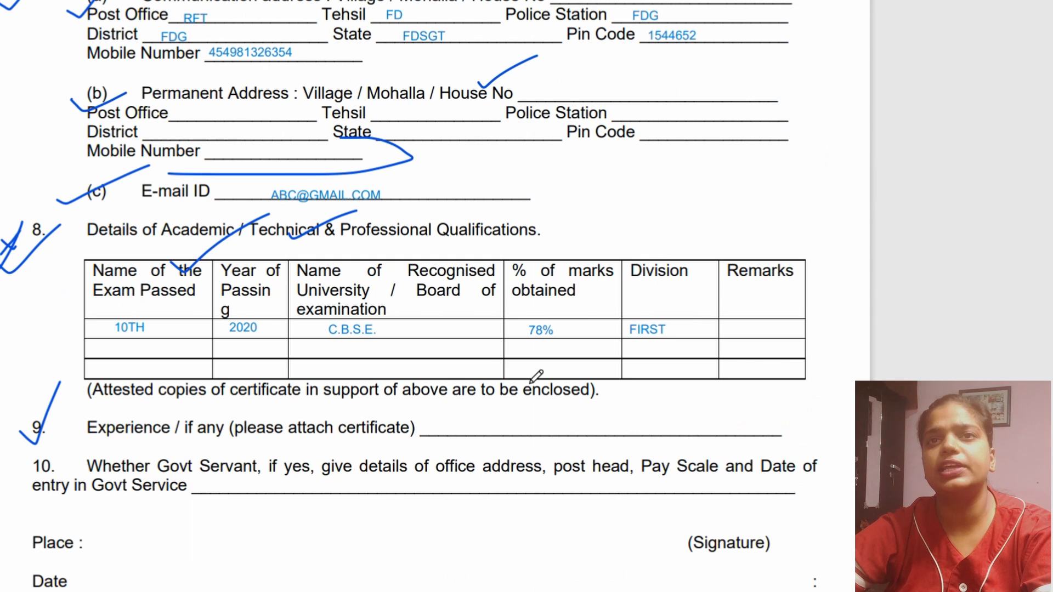
# - Draw a short vertical stroke on the Experience line and add the text 1 YEAR beside it
pyautogui.moveTo(487, 420); pyautogui.dragTo(487, 436)
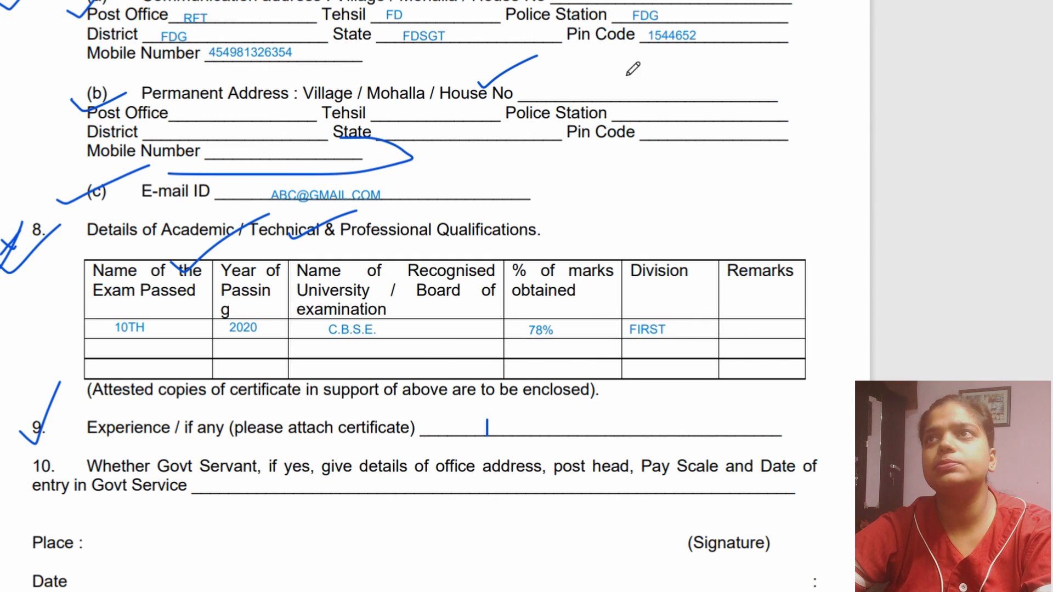
pyautogui.click(505, 428)
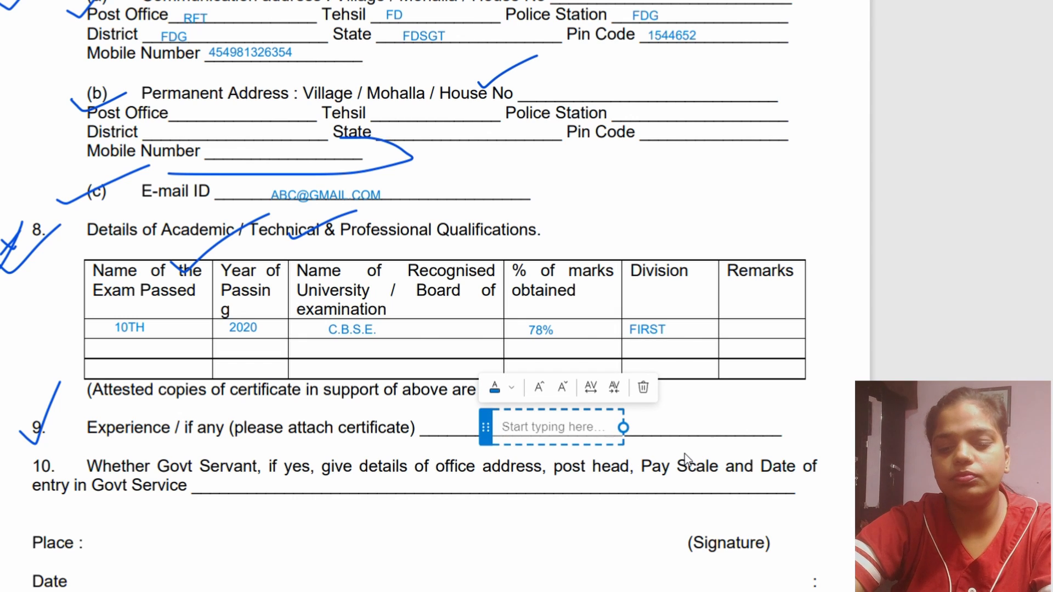
pyautogui.write('1 YEAR')
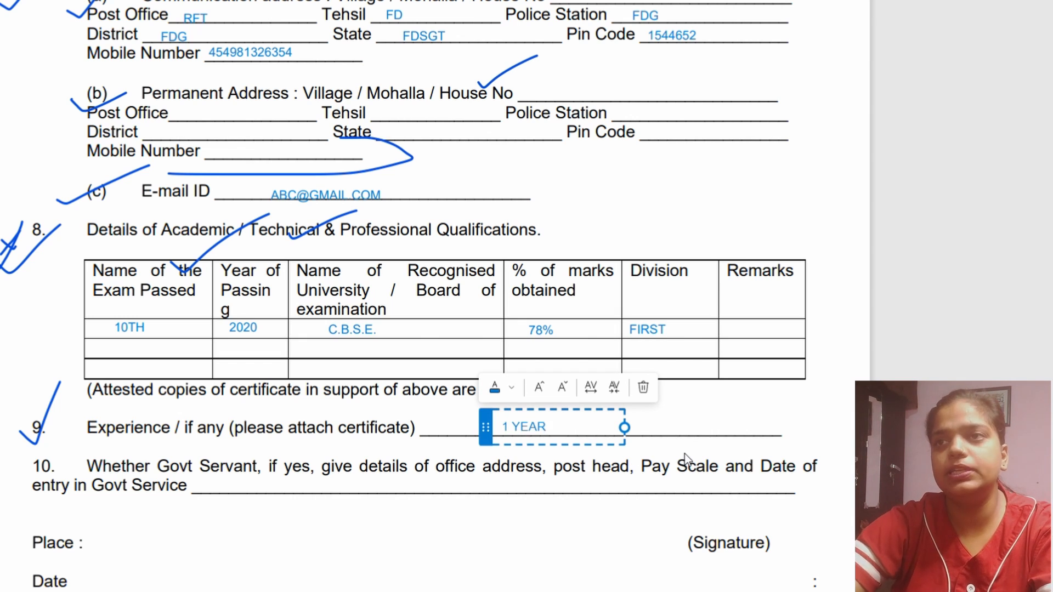
pyautogui.click(458, 436)
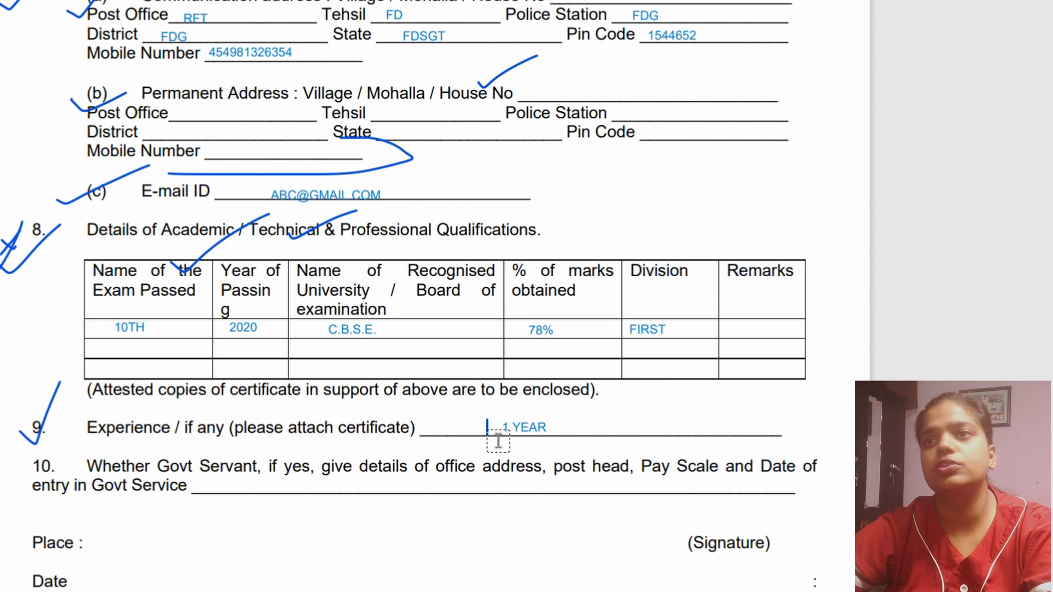
pyautogui.click(500, 436)
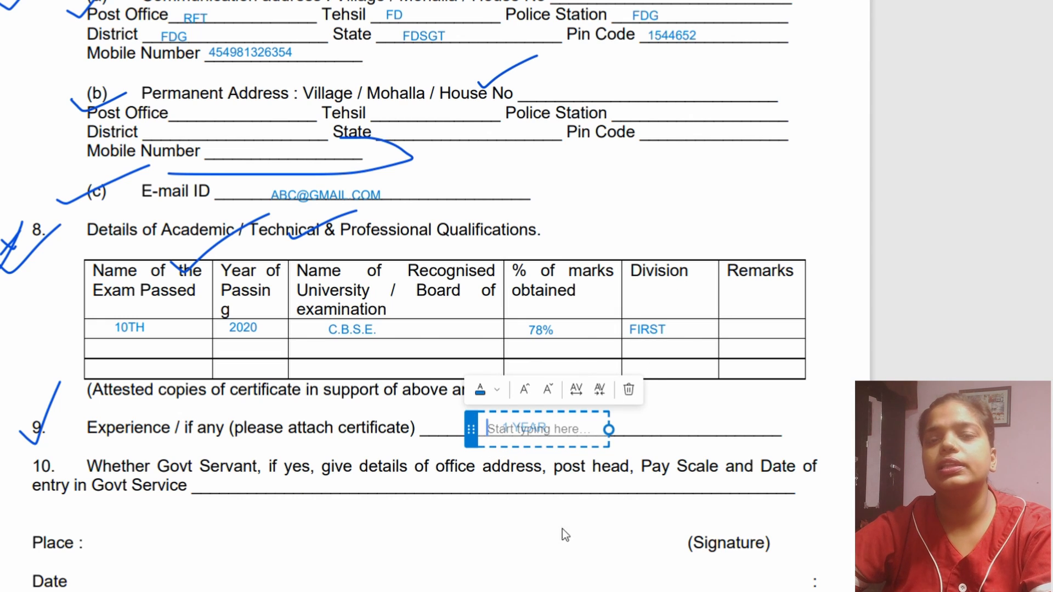
pyautogui.click(27, 502)
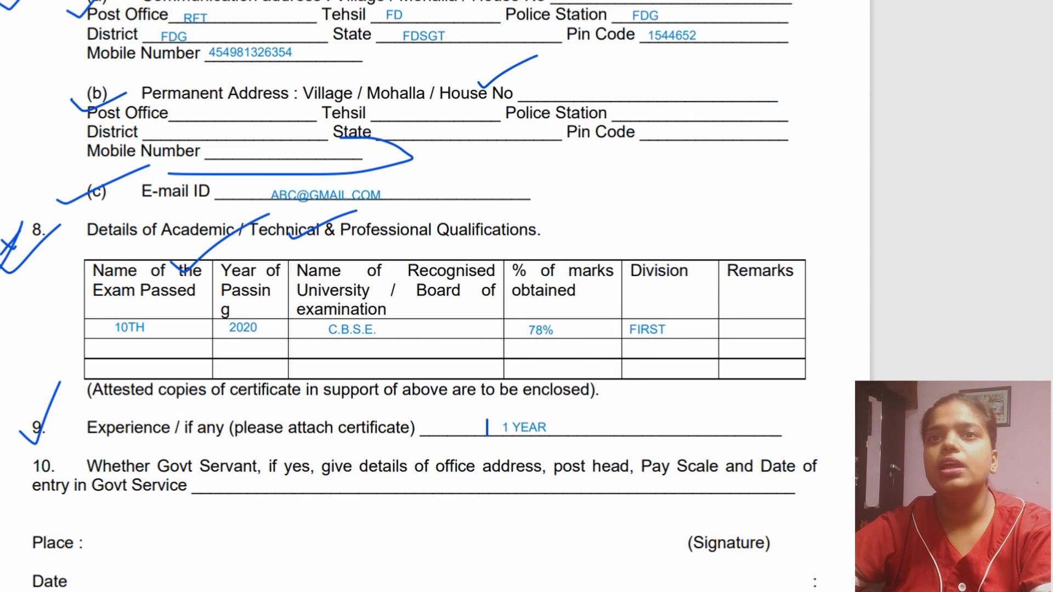
# - Draw a check mark on item 10 and handwrite NO on the Govt Service line
pyautogui.moveTo(19, 484); pyautogui.dragTo(110, 454)
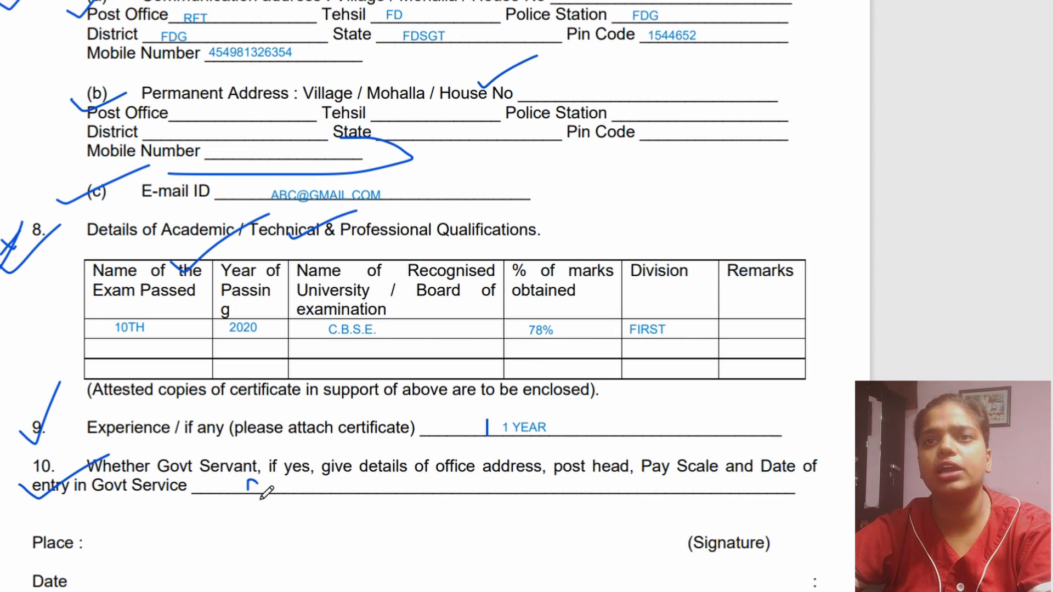
pyautogui.moveTo(276, 481); pyautogui.dragTo(279, 486)
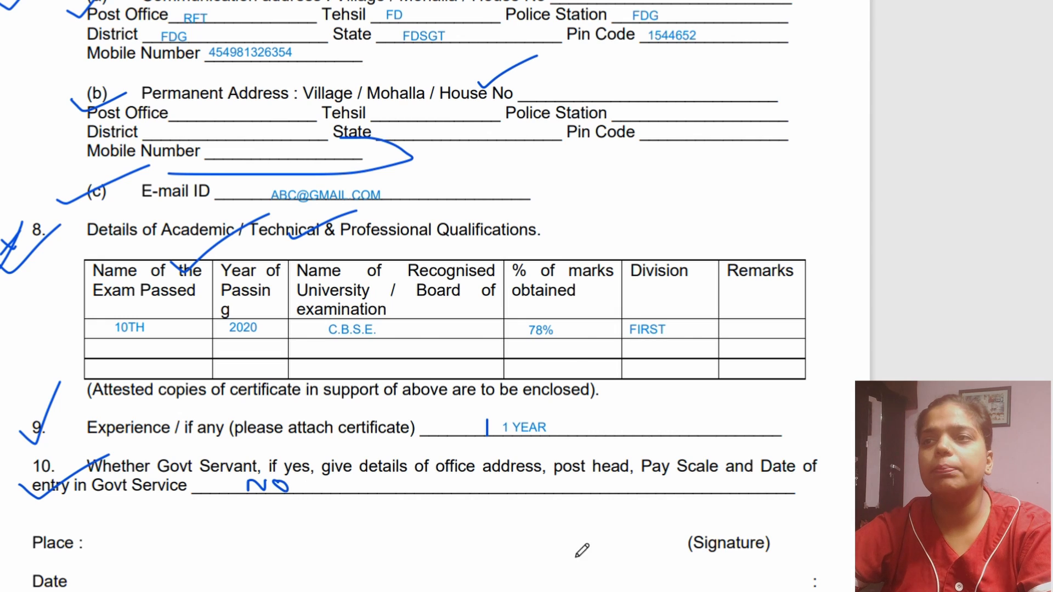
# - Handwrite a signature at the form's Signature label and add the text JALANDHAR beside Place
pyautogui.moveTo(742, 529)
pyautogui.mouseDown()
pyautogui.moveTo(762, 549)
pyautogui.moveTo(822, 540)
pyautogui.moveTo(855, 510)
pyautogui.mouseUp()
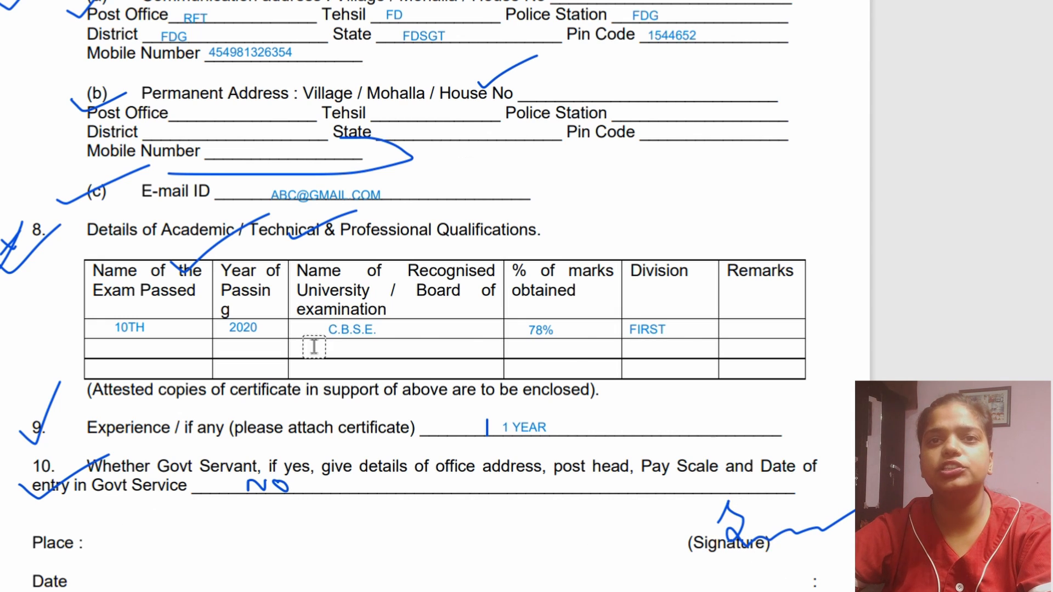
pyautogui.click(97, 545)
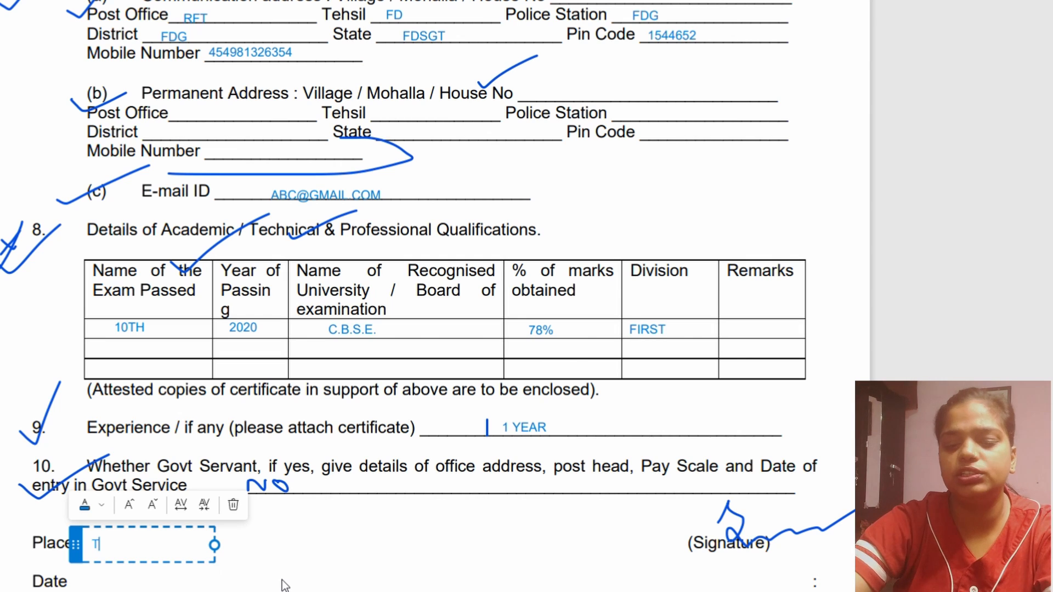
pyautogui.press('BackSpace')
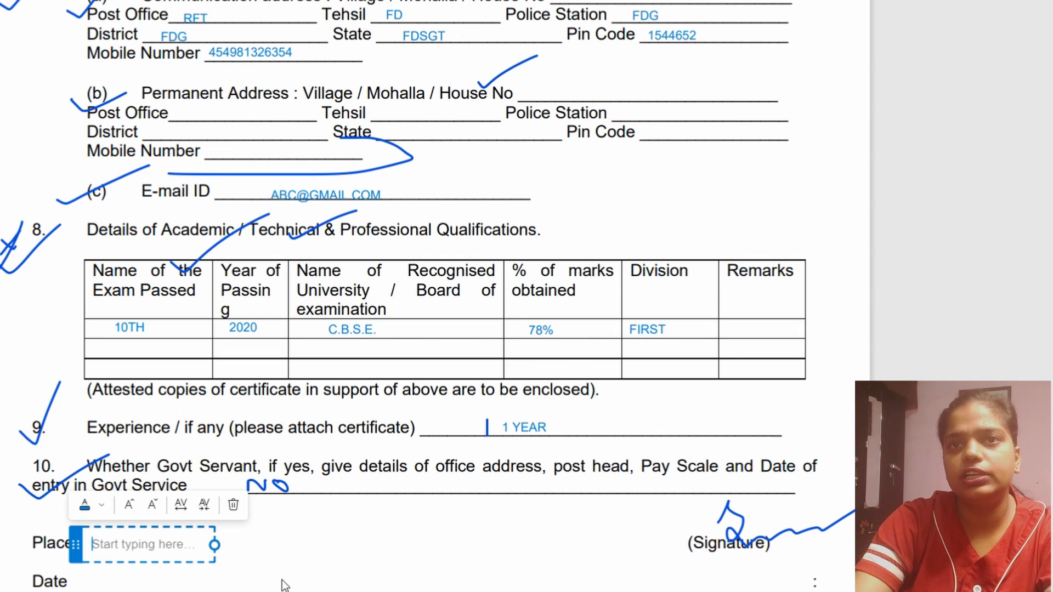
pyautogui.write('JALANDHAR')
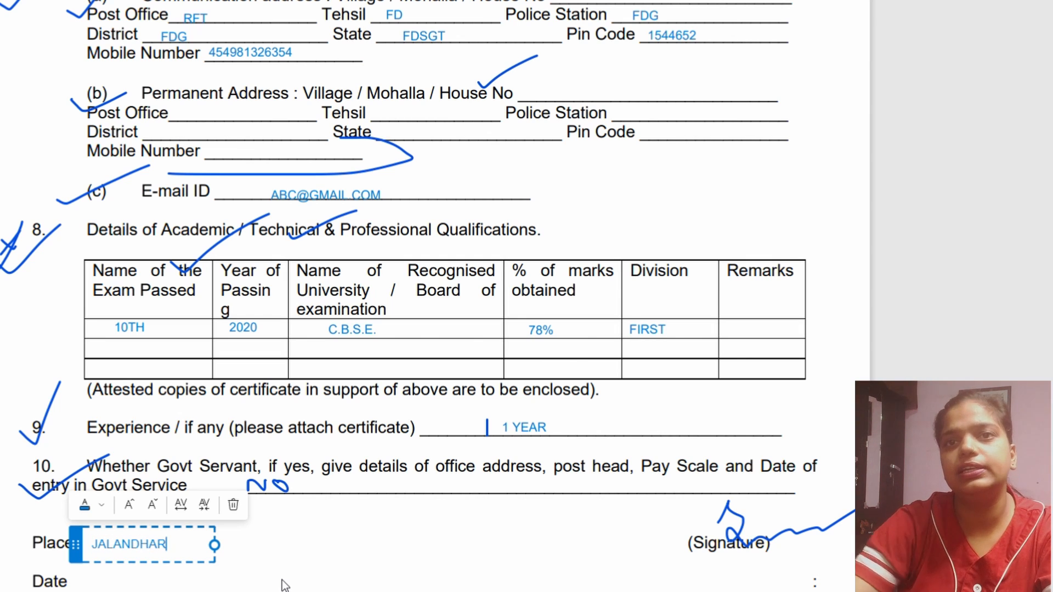
# - Add the text 4JULY 2022 beside Date at the end of the application form
pyautogui.click(110, 591)
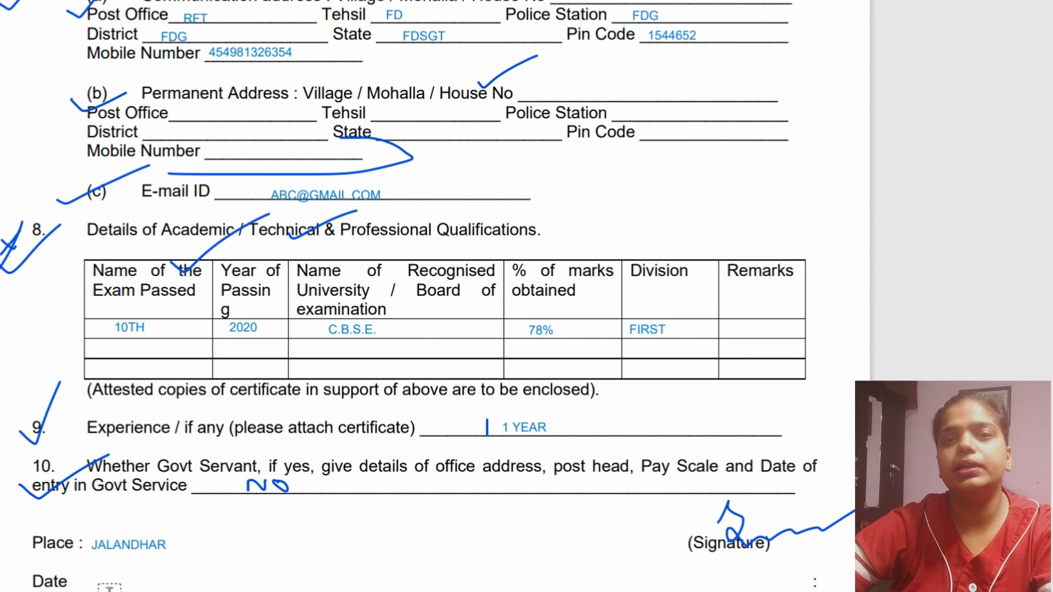
pyautogui.click(101, 585)
pyautogui.write('4JU')
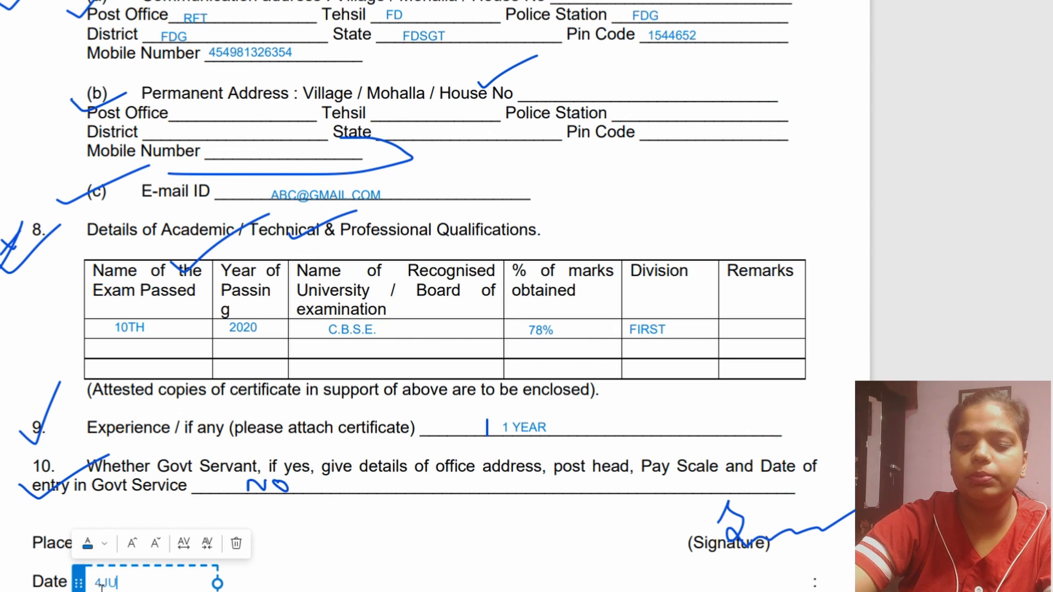
pyautogui.write('LY 2022')
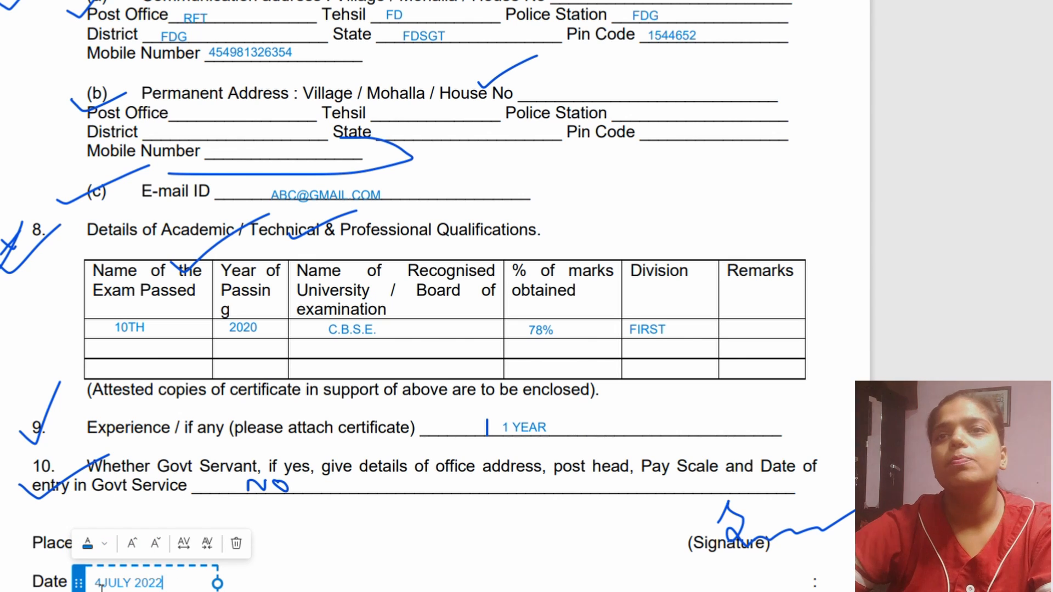
pyautogui.scroll(-10, 141, 506)
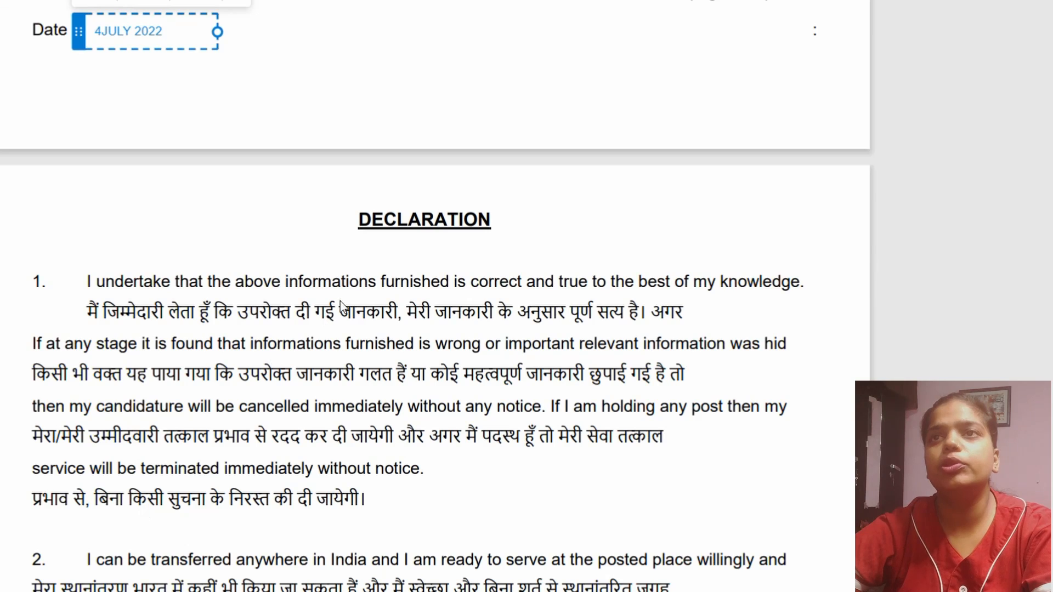
pyautogui.click(375, 234)
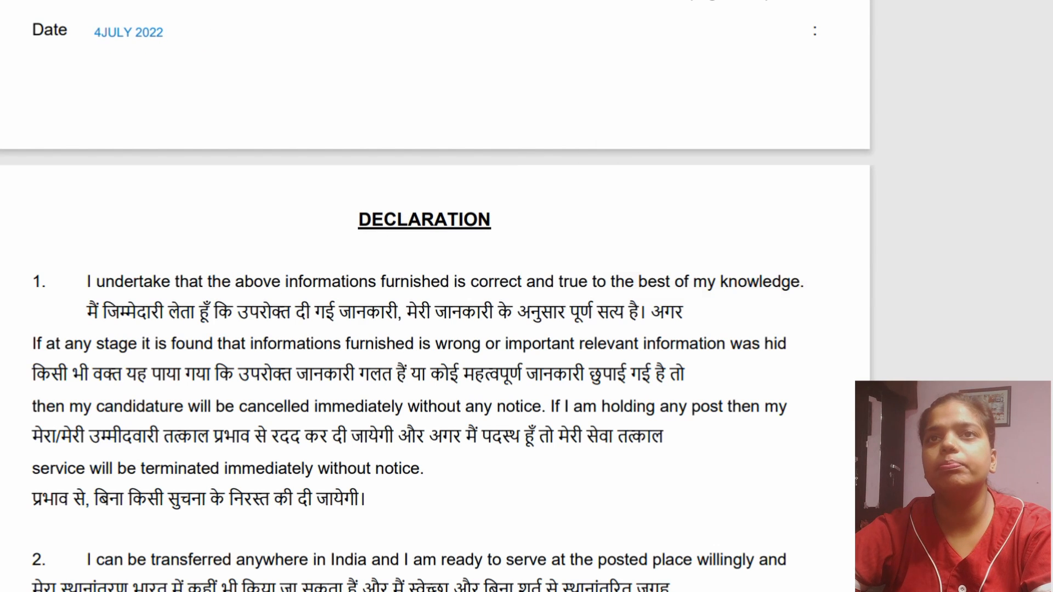
# - Circle the DECLARATION heading in ink and draw two check marks on the second Hindi line of declaration 1
pyautogui.click(716, 2)
pyautogui.click(716, 1)
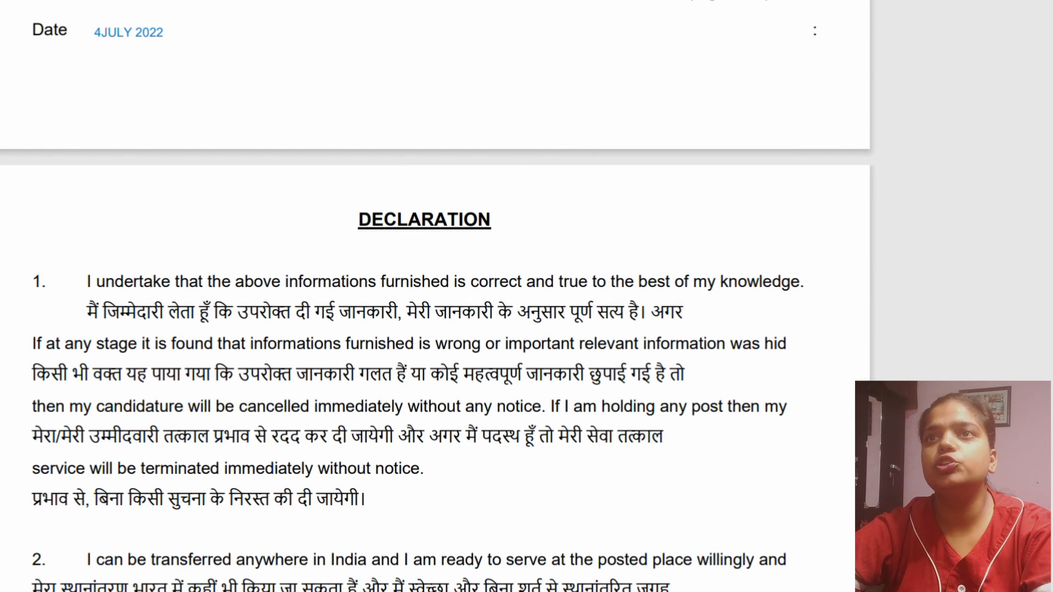
pyautogui.moveTo(403, 239)
pyautogui.mouseDown()
pyautogui.moveTo(538, 204)
pyautogui.moveTo(434, 238)
pyautogui.mouseUp()
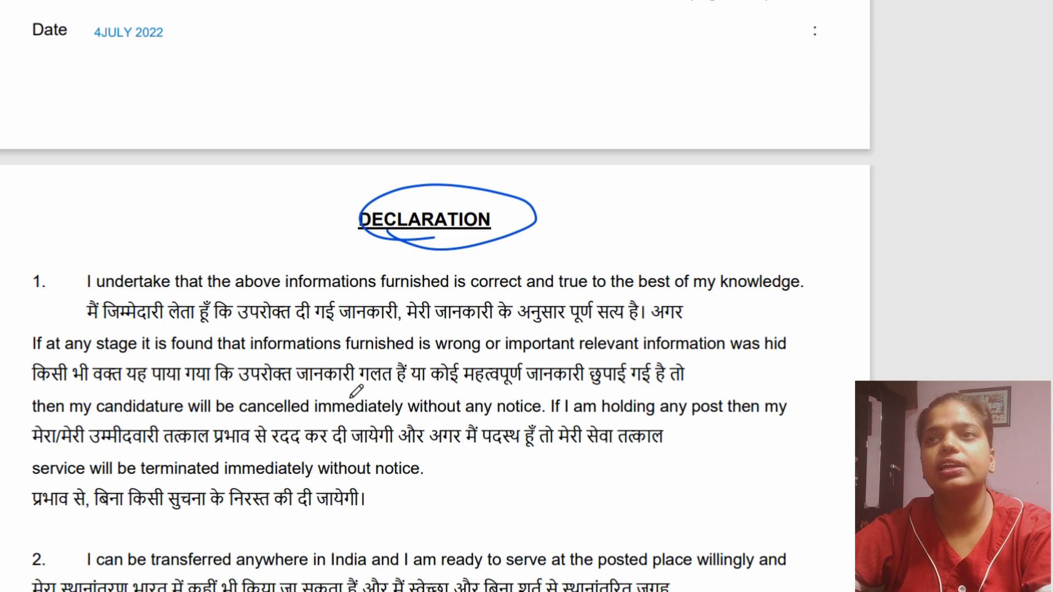
pyautogui.moveTo(350, 386); pyautogui.dragTo(433, 360)
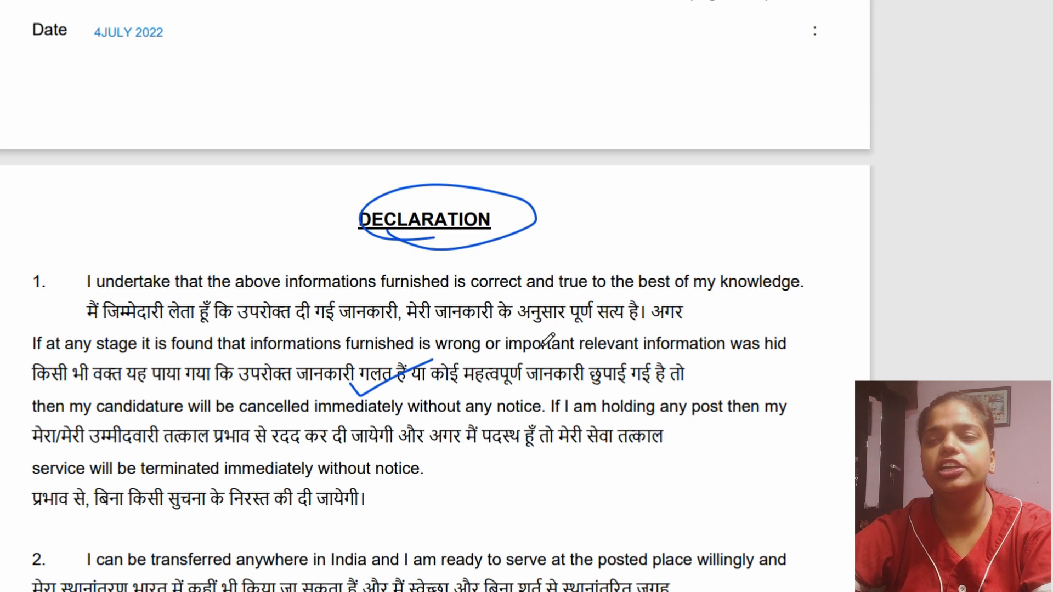
pyautogui.moveTo(599, 382); pyautogui.dragTo(751, 353)
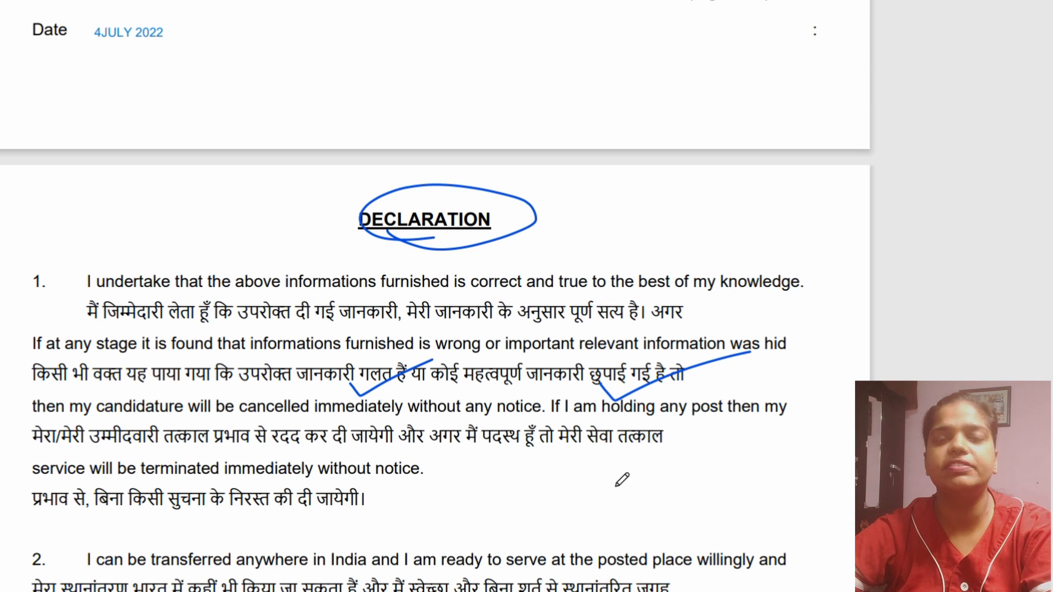
# - Draw a check mark beside declaration 2 and another beside declaration 3
pyautogui.scroll(-4, 268, 522)
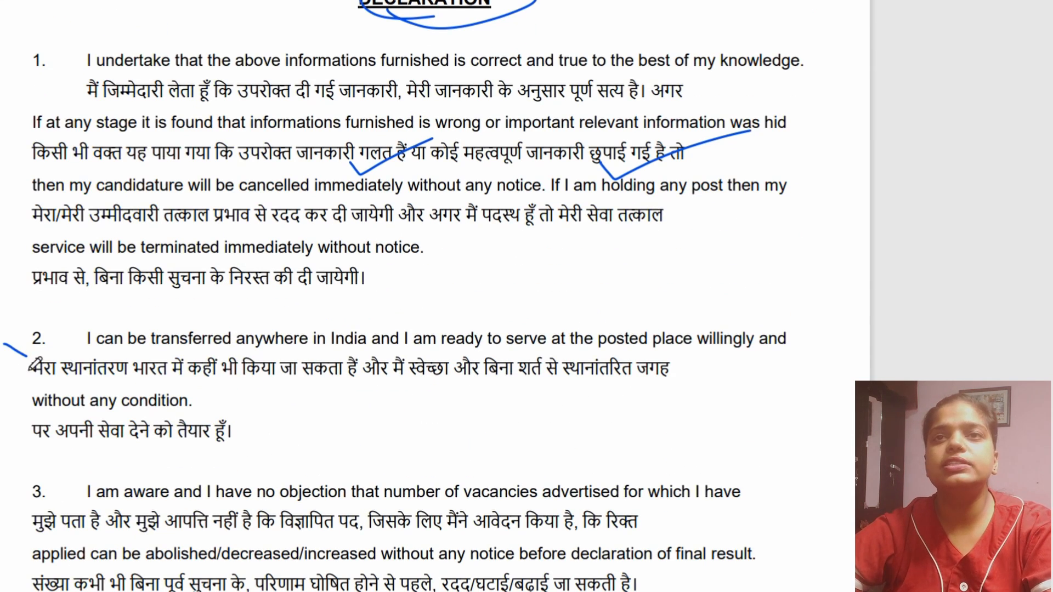
pyautogui.moveTo(29, 357); pyautogui.dragTo(90, 324)
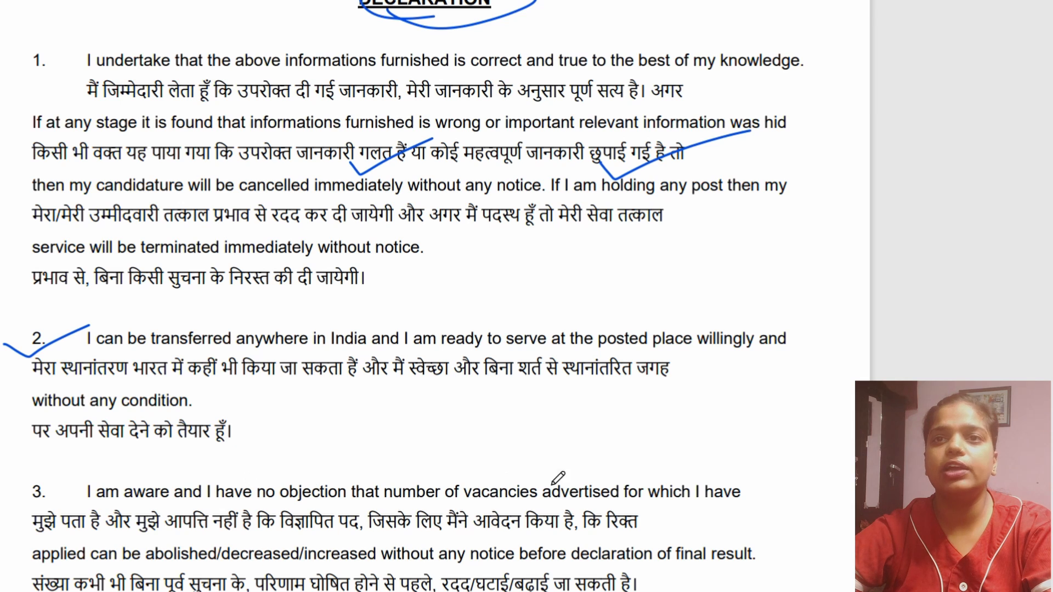
pyautogui.scroll(-4, 554, 481)
pyautogui.moveTo(5, 282); pyautogui.dragTo(34, 262)
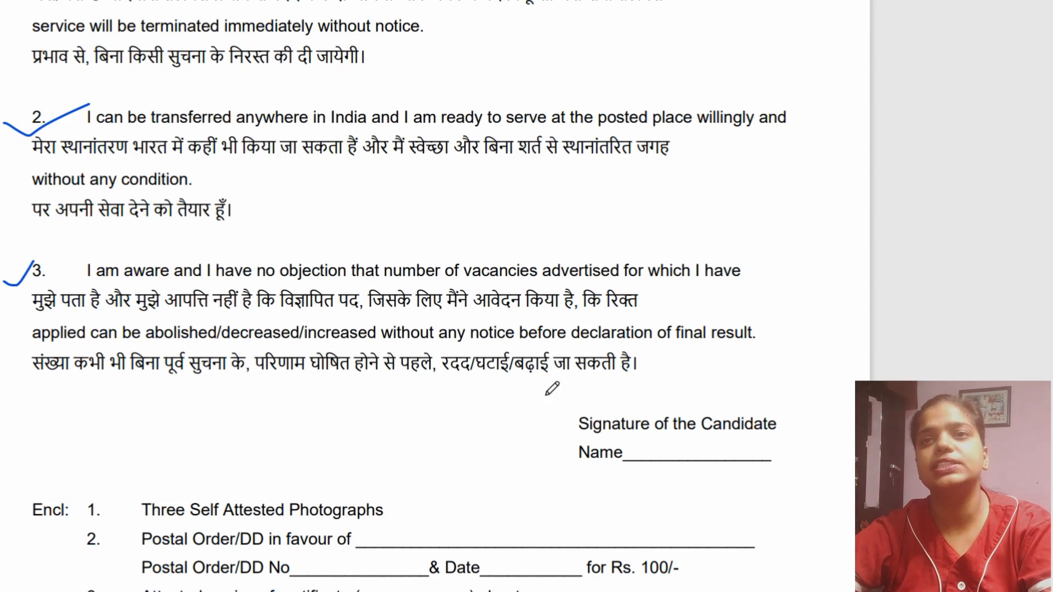
# - Handwrite a signature over the Signature of the Candidate label below declaration 3
pyautogui.scroll(-2, 568, 397)
pyautogui.scroll(7, 283, 359)
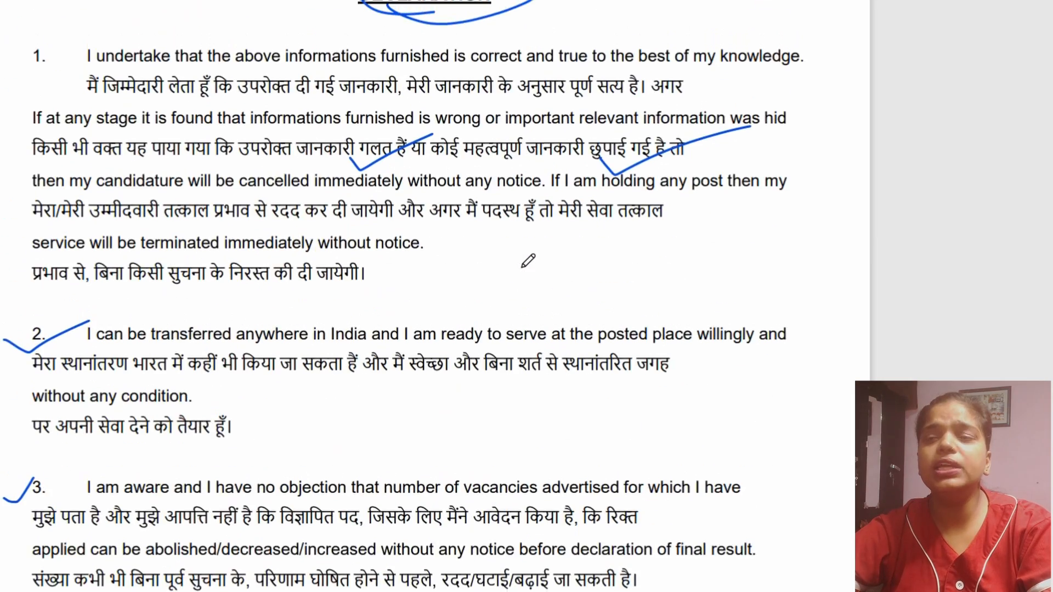
pyautogui.scroll(-8, 283, 359)
pyautogui.scroll(4, 535, 360)
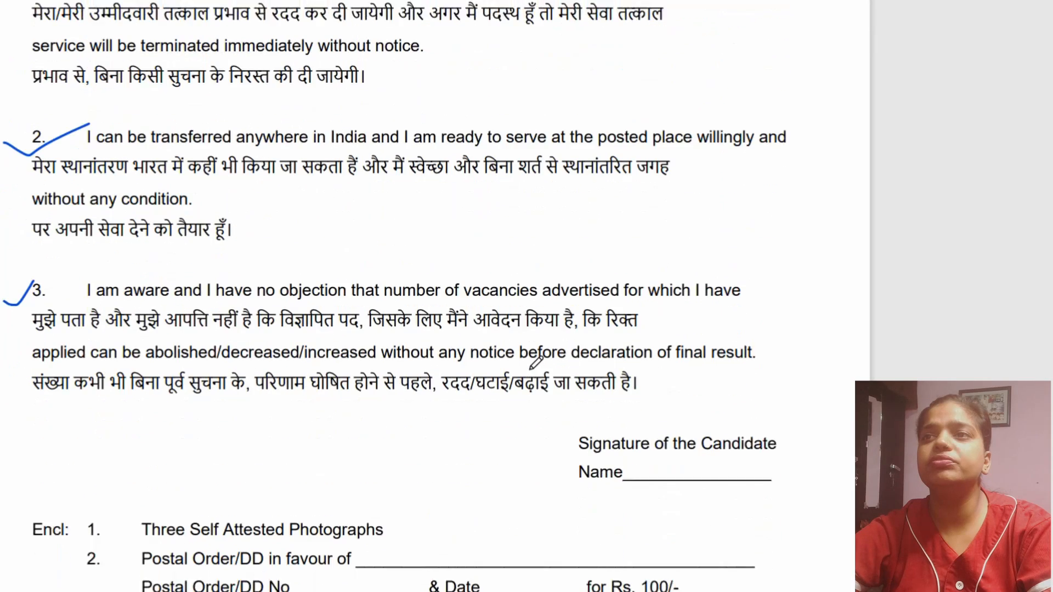
pyautogui.scroll(-1, 654, 398)
pyautogui.moveTo(651, 388)
pyautogui.mouseDown()
pyautogui.moveTo(685, 436)
pyautogui.moveTo(791, 423)
pyautogui.mouseUp()
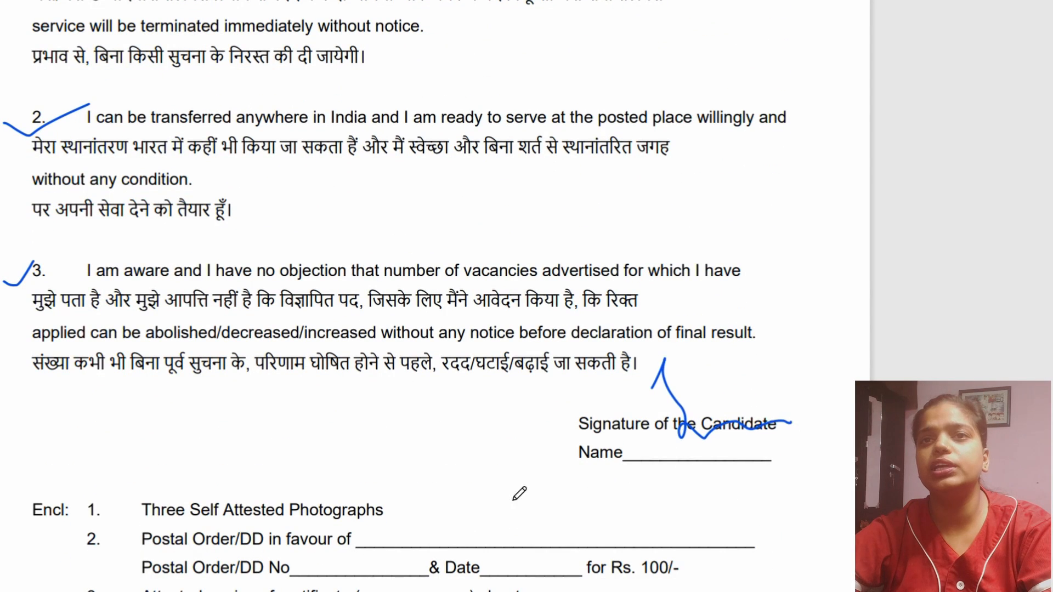
# - Draw a check mark on enclosure 1, Three Self Attested Photographs, and outline the photo box on the application form's first page
pyautogui.scroll(-3, 520, 491)
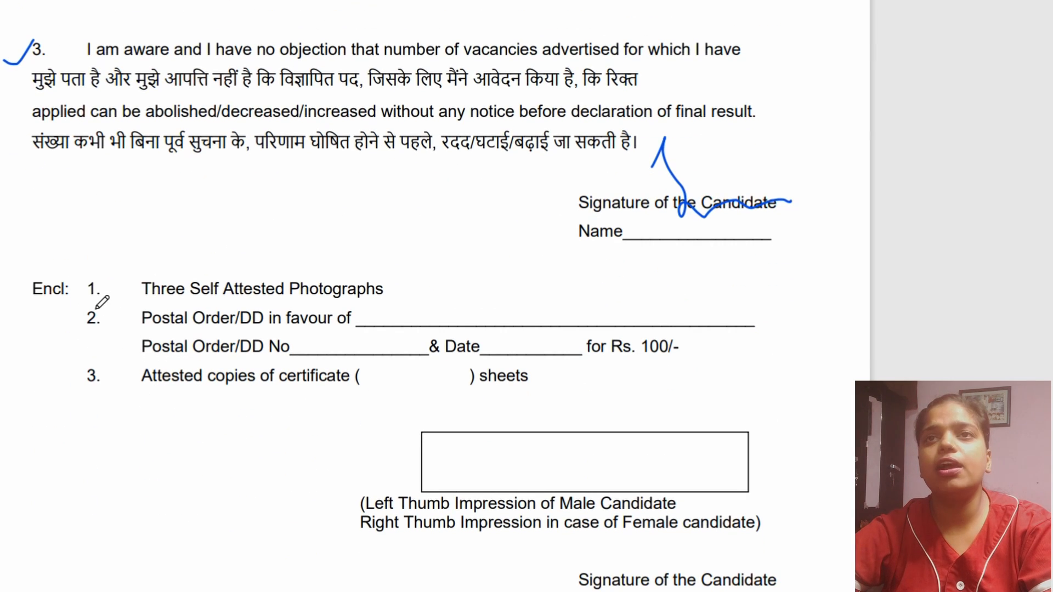
pyautogui.moveTo(92, 297); pyautogui.dragTo(132, 277)
pyautogui.scroll(8, 313, 377)
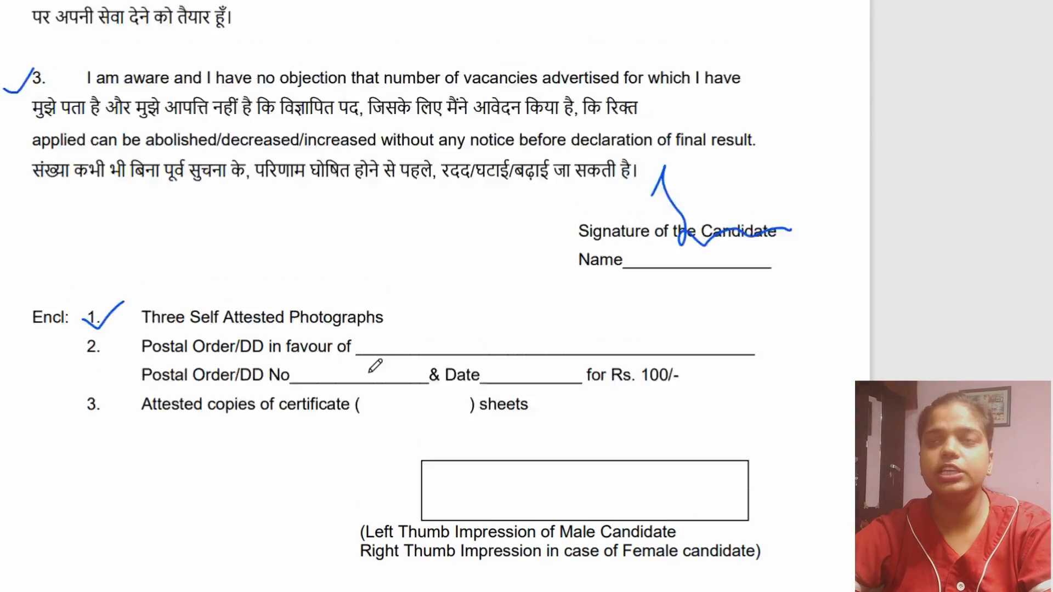
pyautogui.scroll(15, 388, 376)
pyautogui.scroll(-6, 388, 376)
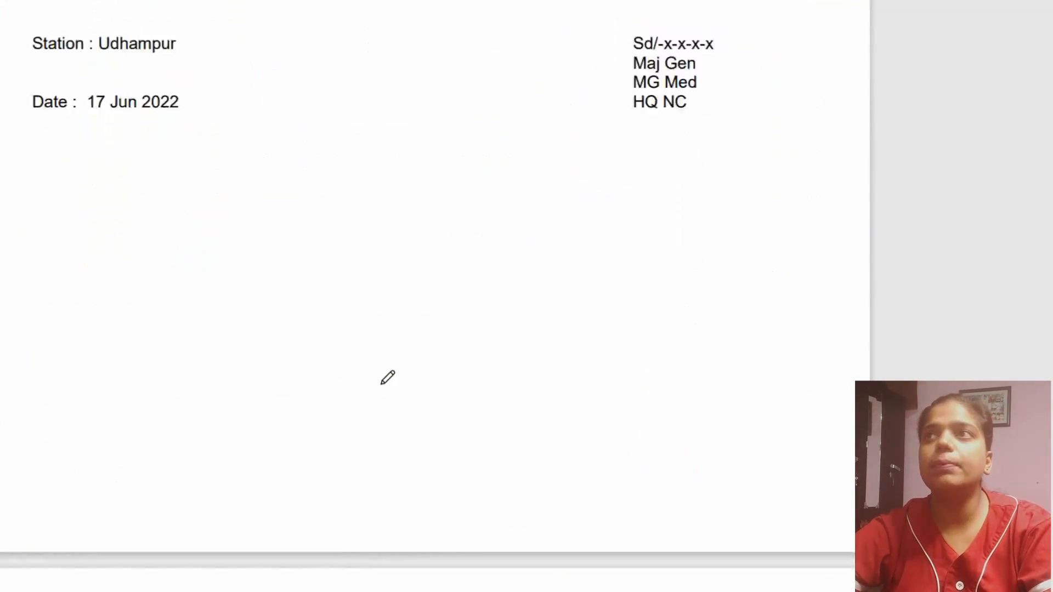
pyautogui.moveTo(787, 79)
pyautogui.mouseDown()
pyautogui.moveTo(692, 67)
pyautogui.moveTo(846, 161)
pyautogui.moveTo(728, 76)
pyautogui.mouseUp()
# - Draw a check mark on enclosure 2 and underline the payee COMDT, CMDC (NC) REGT FUND A/C in instruction (h)
pyautogui.scroll(-9, 559, 435)
pyautogui.scroll(-10, 564, 428)
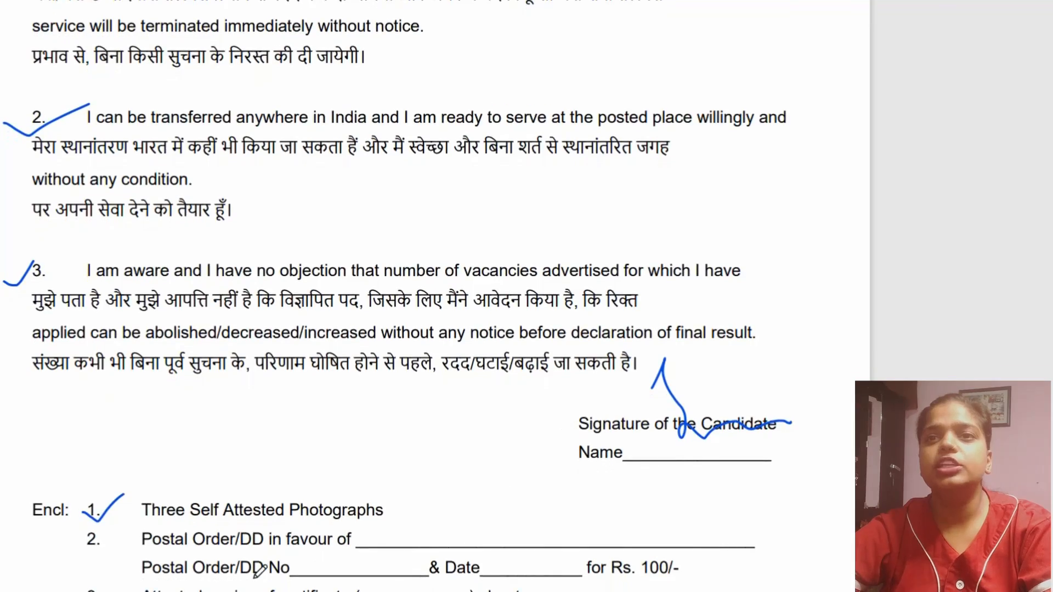
pyautogui.moveTo(65, 555)
pyautogui.mouseDown()
pyautogui.moveTo(84, 570)
pyautogui.moveTo(169, 513)
pyautogui.mouseUp()
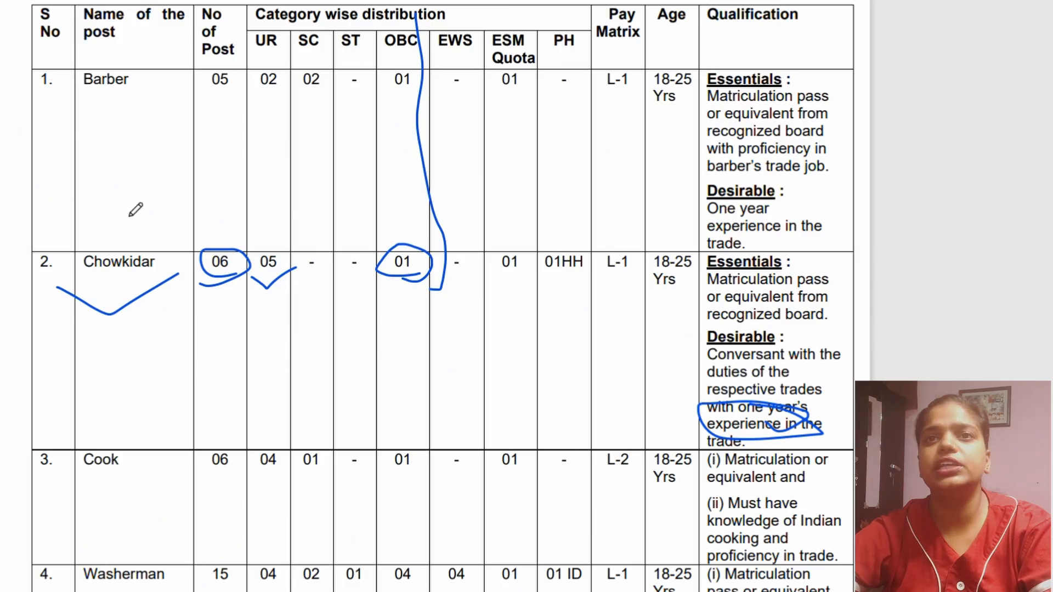
pyautogui.scroll(-8, 183, 371)
pyautogui.scroll(-20, 189, 364)
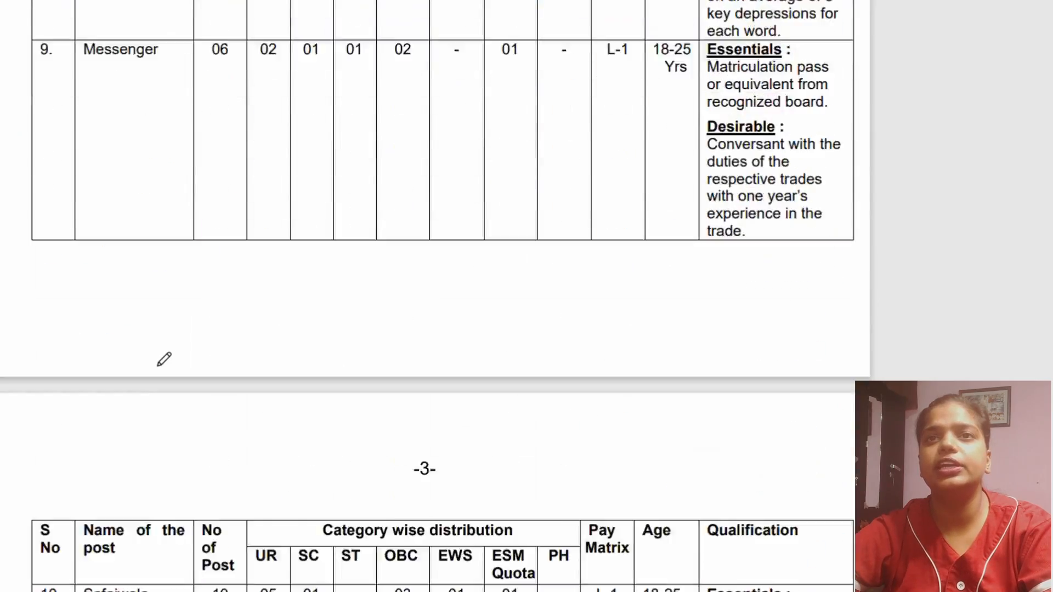
pyautogui.scroll(5, 160, 364)
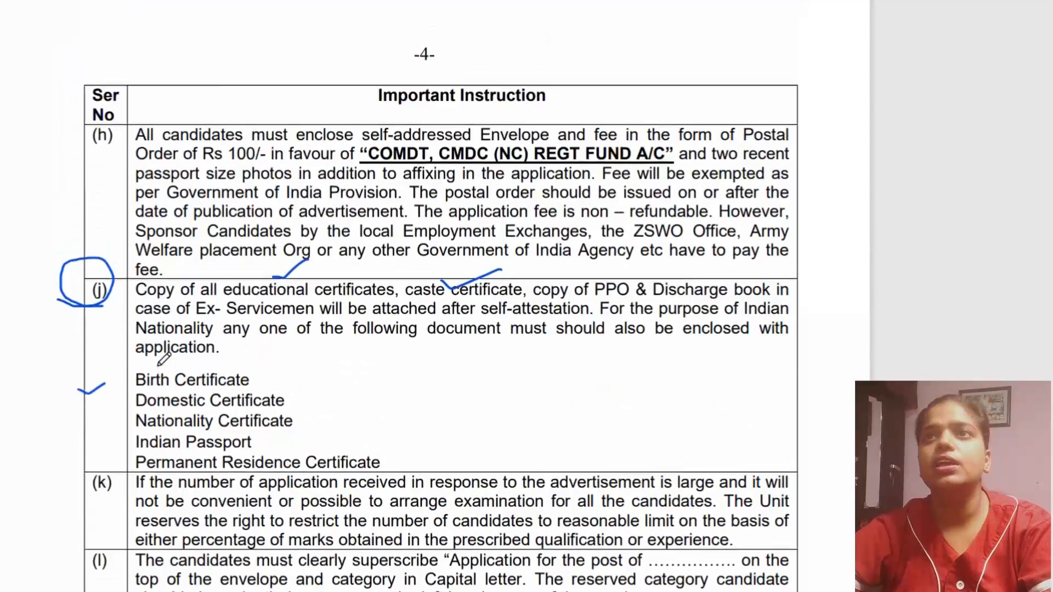
pyautogui.moveTo(366, 173); pyautogui.dragTo(672, 166)
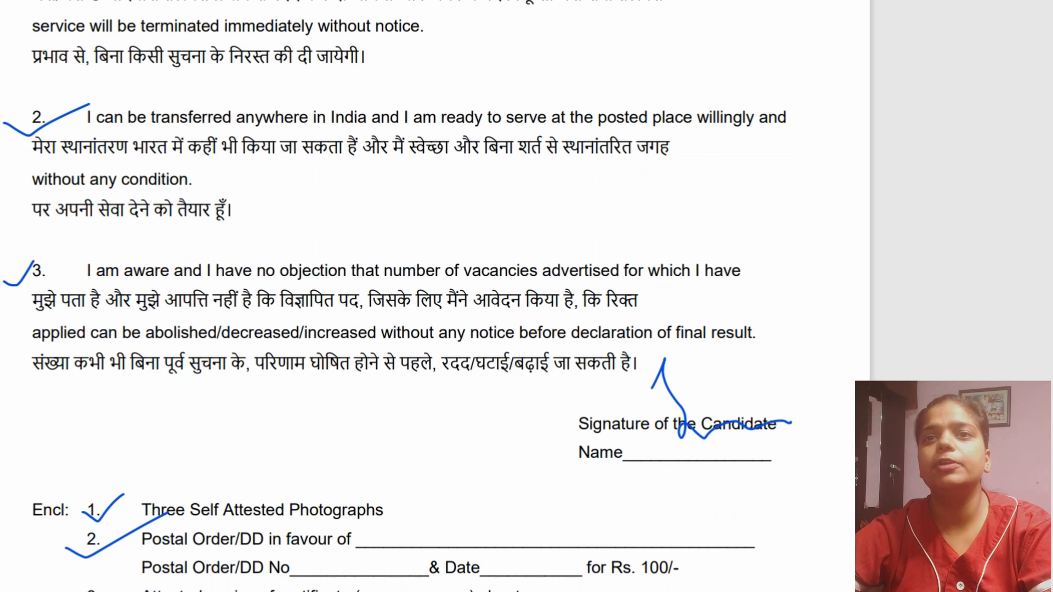
# - Draw short ink lines on the Postal Order/DD blanks for in favour of, No and Date
pyautogui.moveTo(433, 539); pyautogui.dragTo(585, 525)
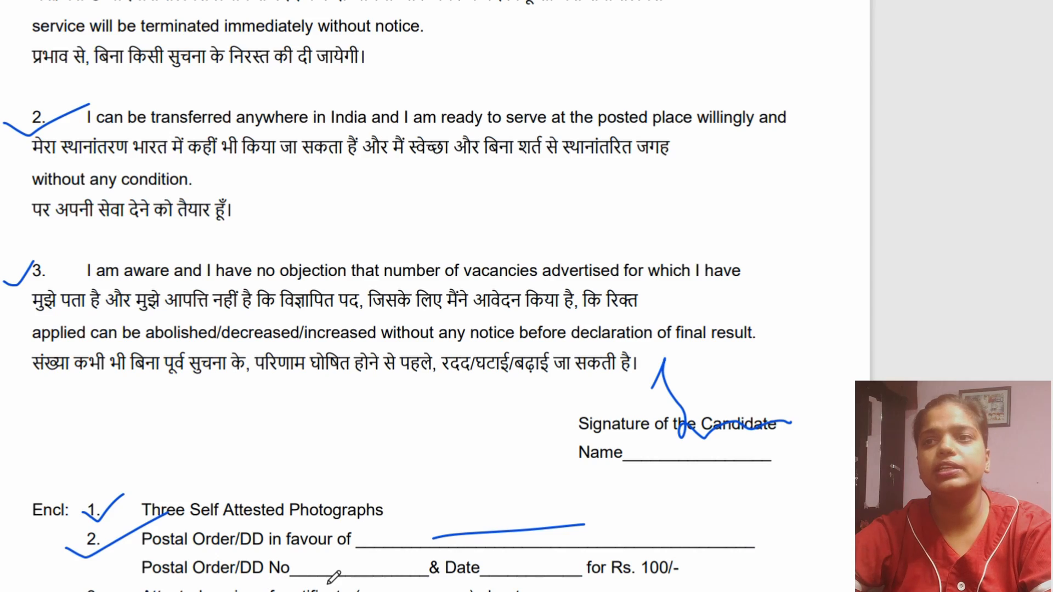
pyautogui.moveTo(326, 571); pyautogui.dragTo(386, 570)
pyautogui.moveTo(514, 565); pyautogui.dragTo(605, 562)
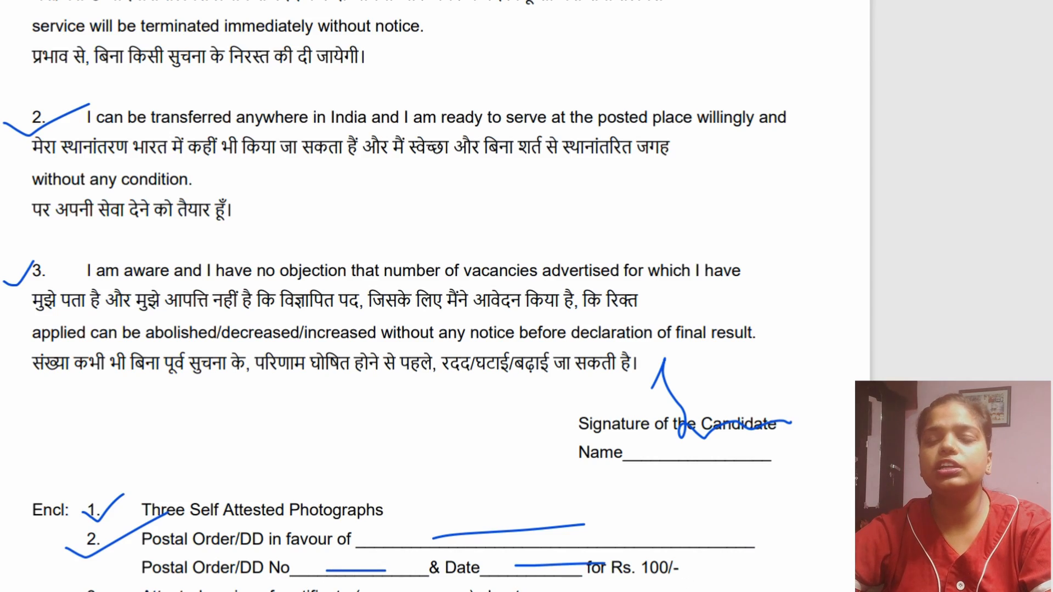
# - Review the filled application form, important instructions (h) and (j), and the enclosure and thumb impression section
pyautogui.scroll(20, 108, 467)
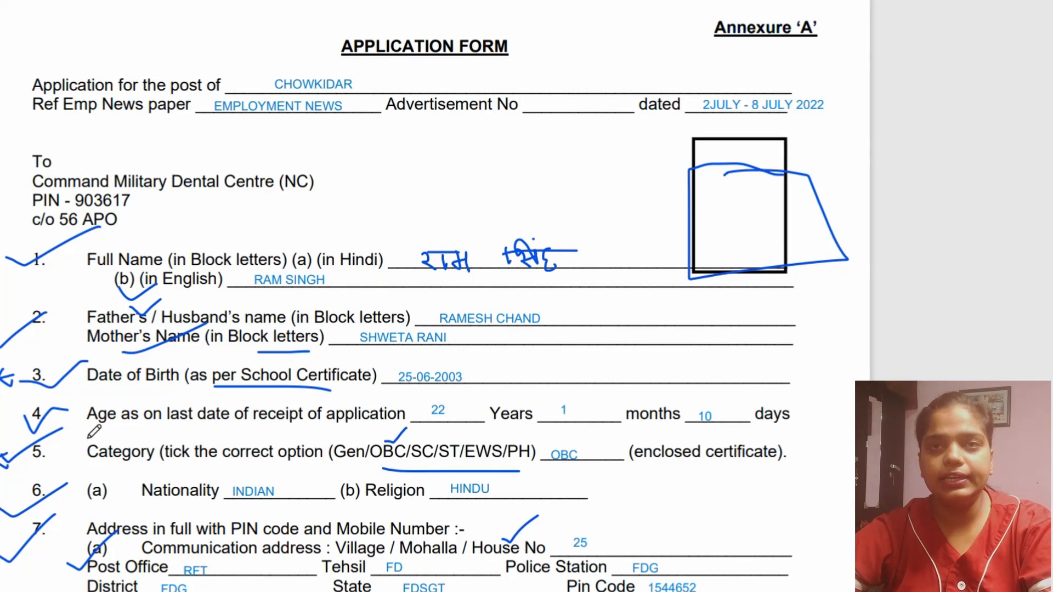
pyautogui.scroll(-3, 81, 484)
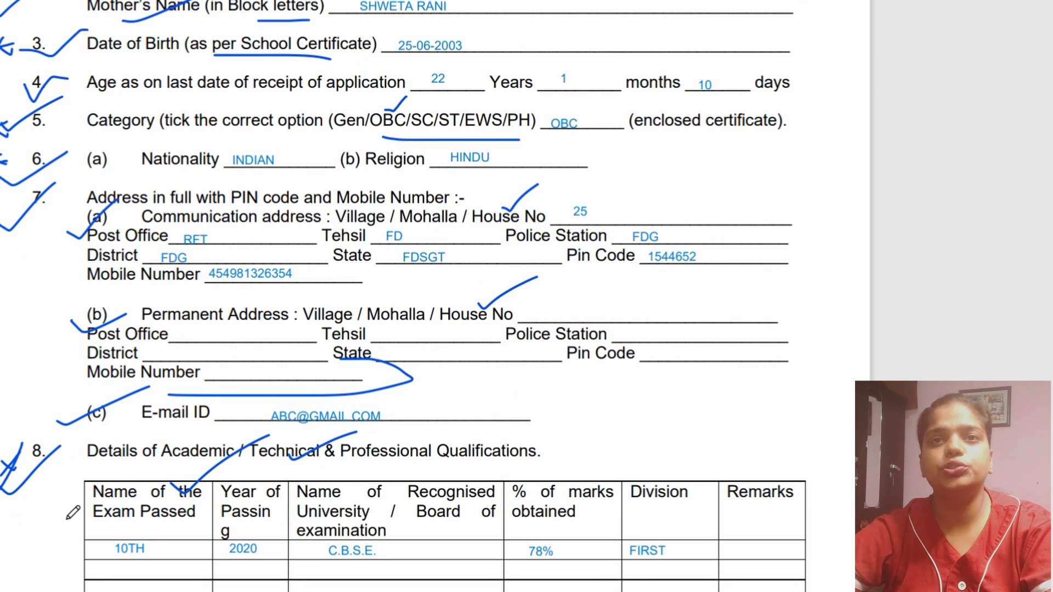
pyautogui.scroll(-5, 19, 481)
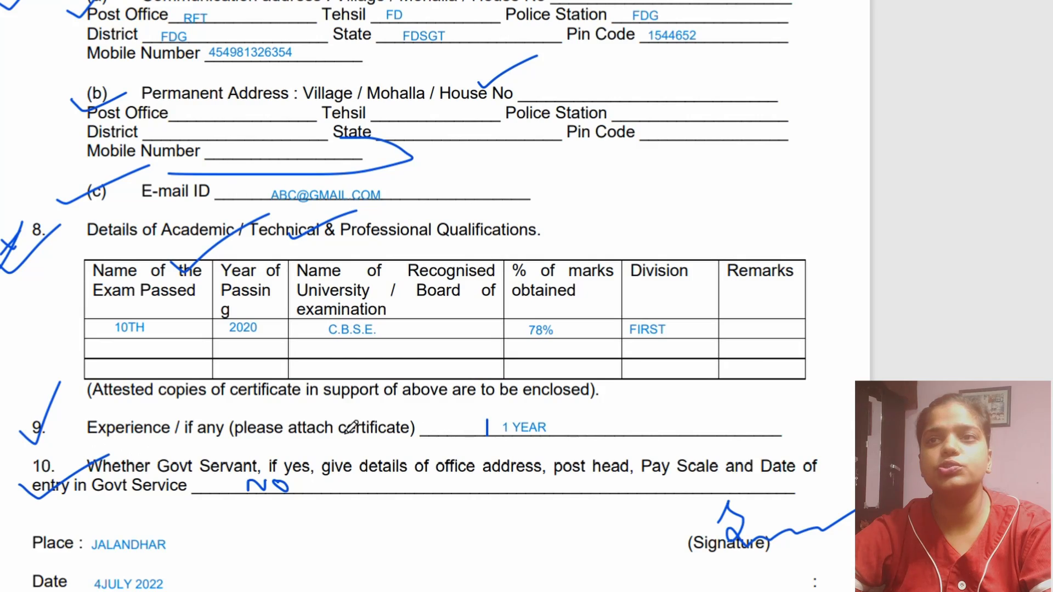
pyautogui.scroll(-20, 267, 571)
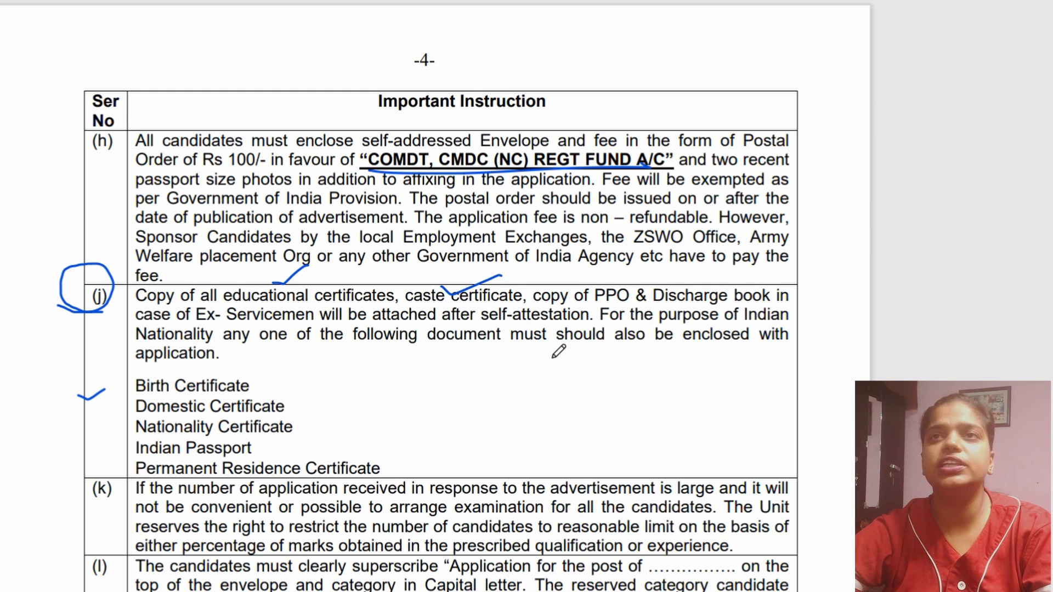
pyautogui.scroll(-15, 165, 359)
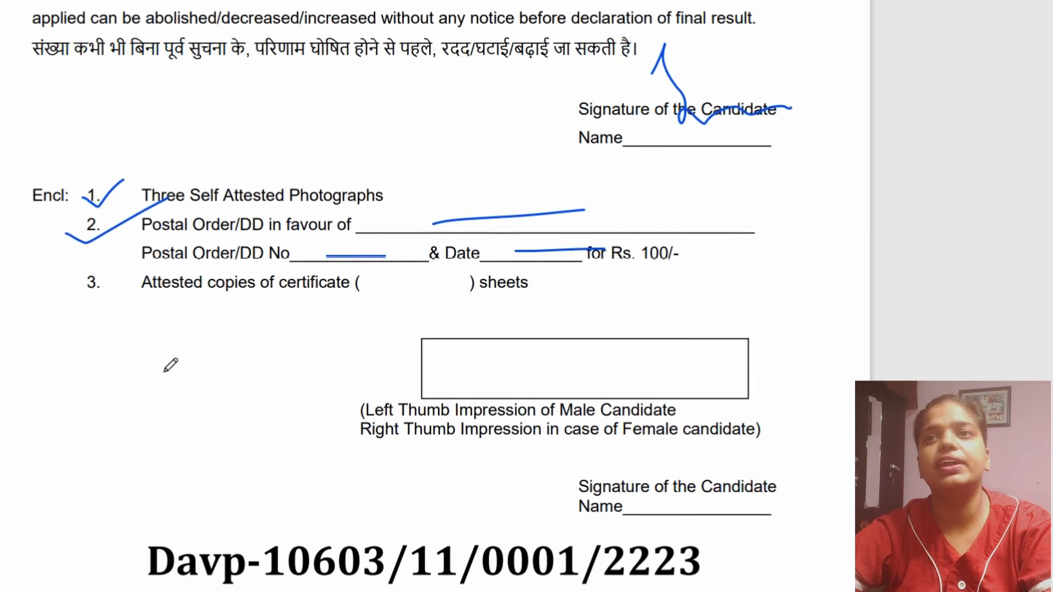
pyautogui.scroll(5, 171, 364)
pyautogui.scroll(-4, 171, 364)
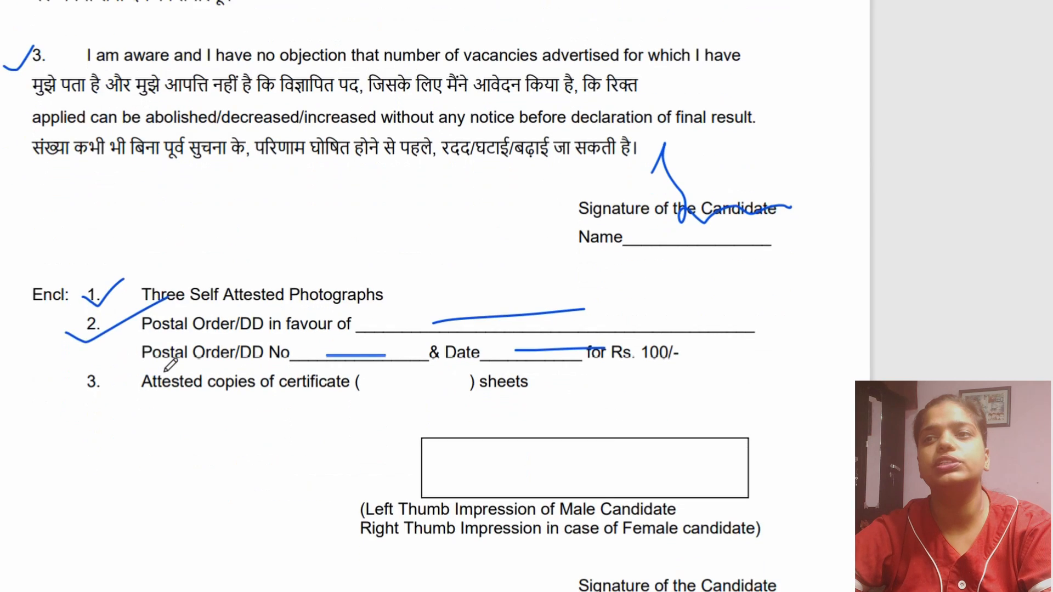
pyautogui.scroll(2, 170, 365)
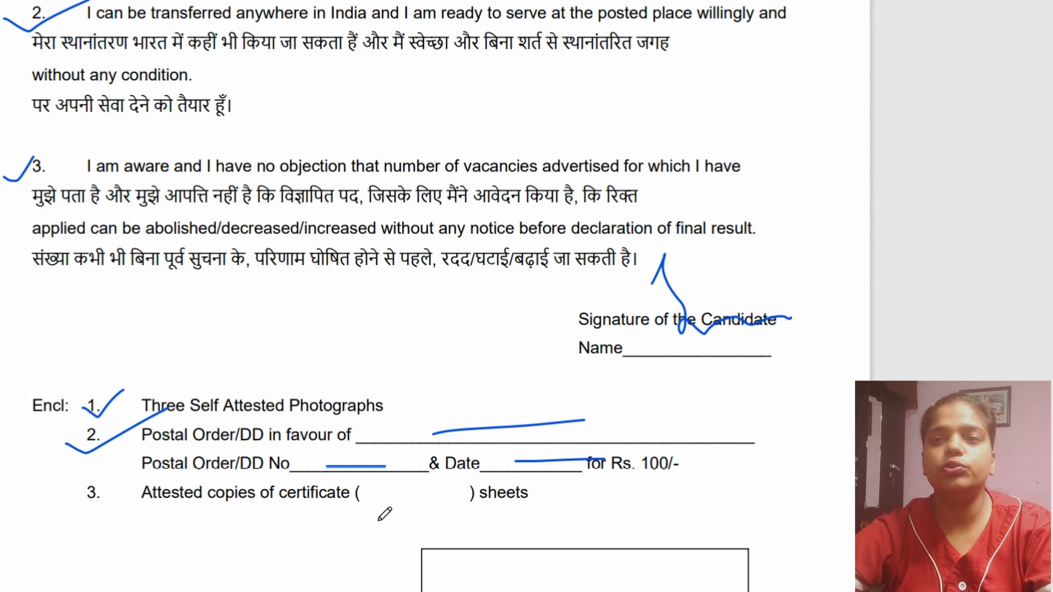